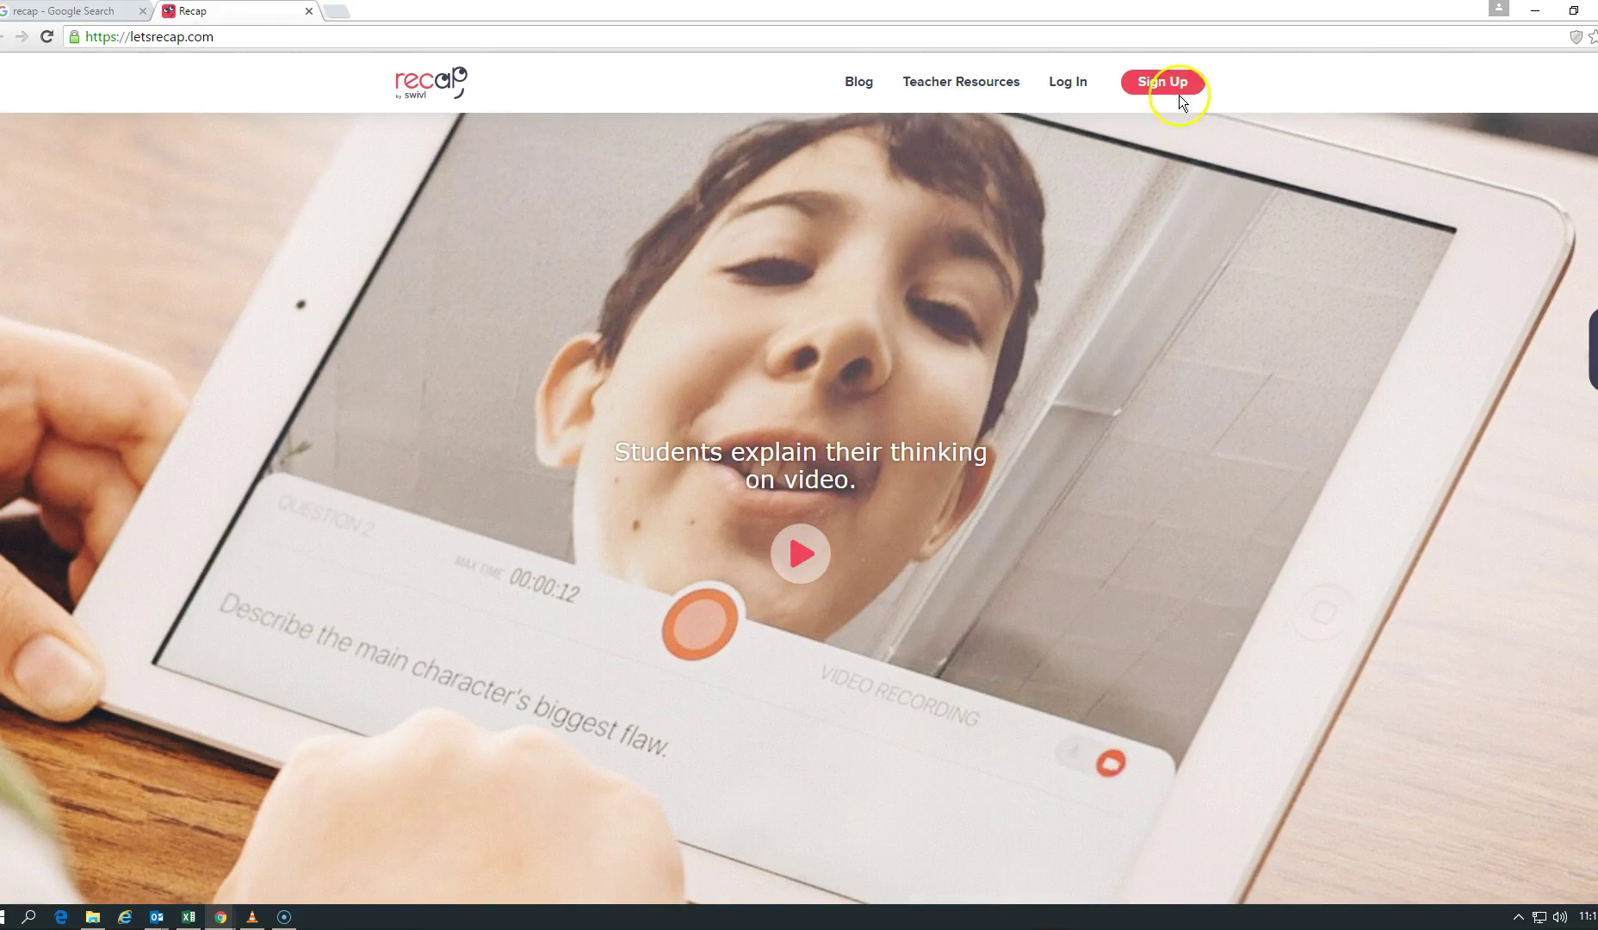
Step: Start signing up for a new Recap account from letsrecap.com
{"action": "left_click", "coordinate": [1177, 93]}
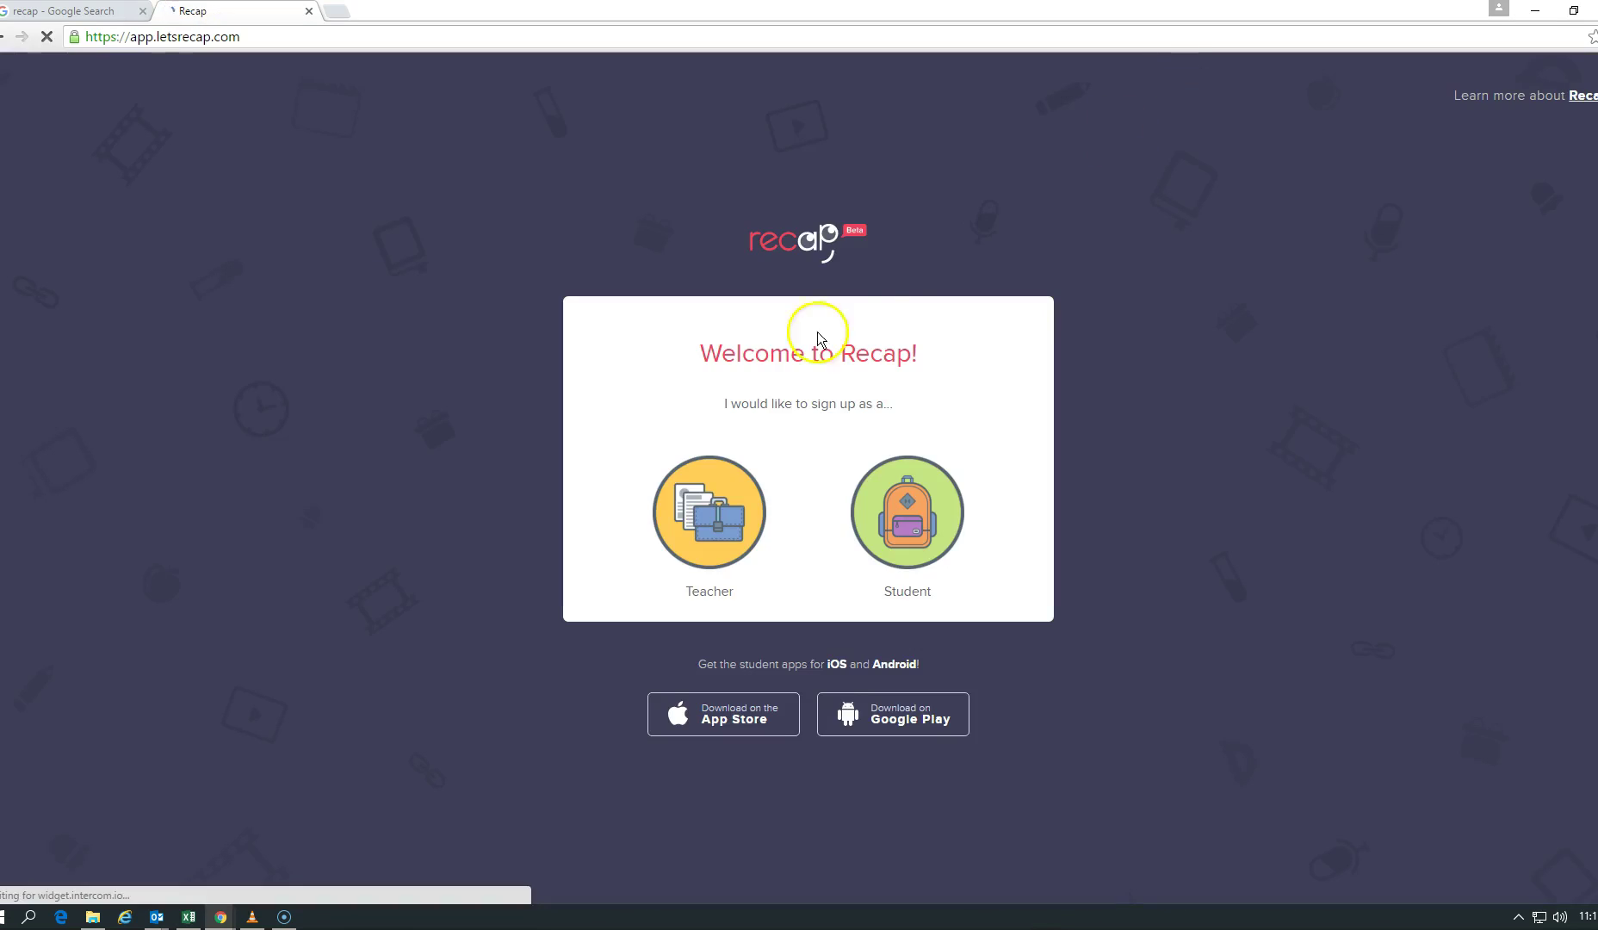
Step: Choose to register as a teacher and pick the title Mrs
{"action": "left_click", "coordinate": [706, 455]}
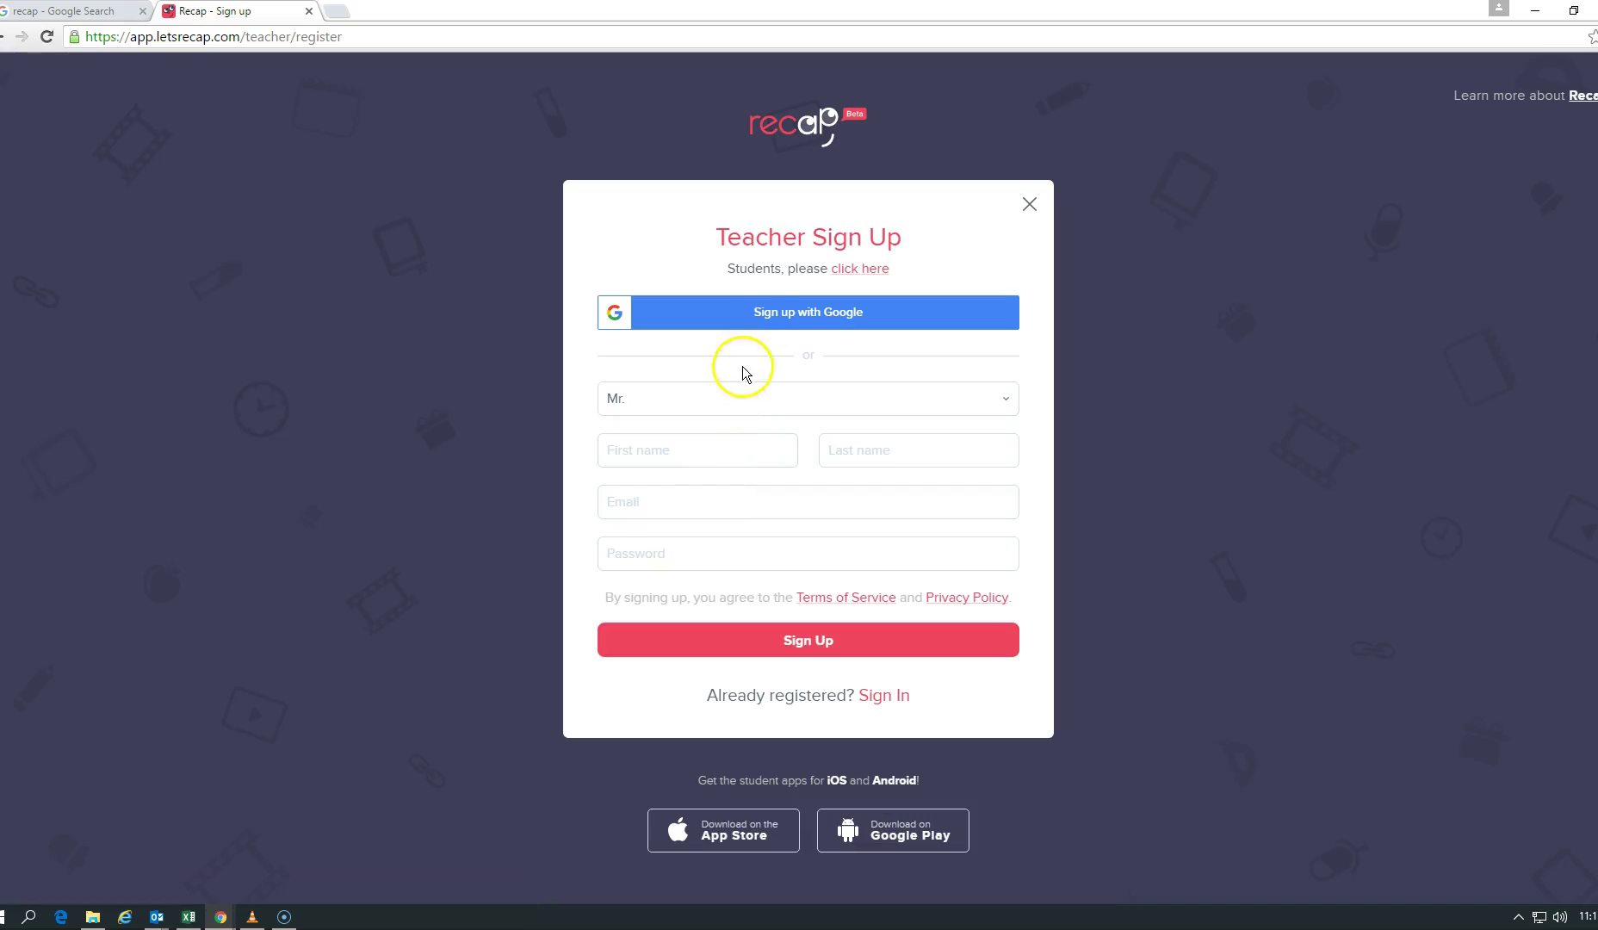
{"action": "left_click", "coordinate": [721, 405]}
{"action": "left_click", "coordinate": [653, 445]}
Step: Enter the teacher's first name, last name and school e-mail, then move to the password
{"action": "left_click", "coordinate": [666, 446]}
{"action": "key", "text": "Tab"}
{"action": "key", "text": "Tab"}
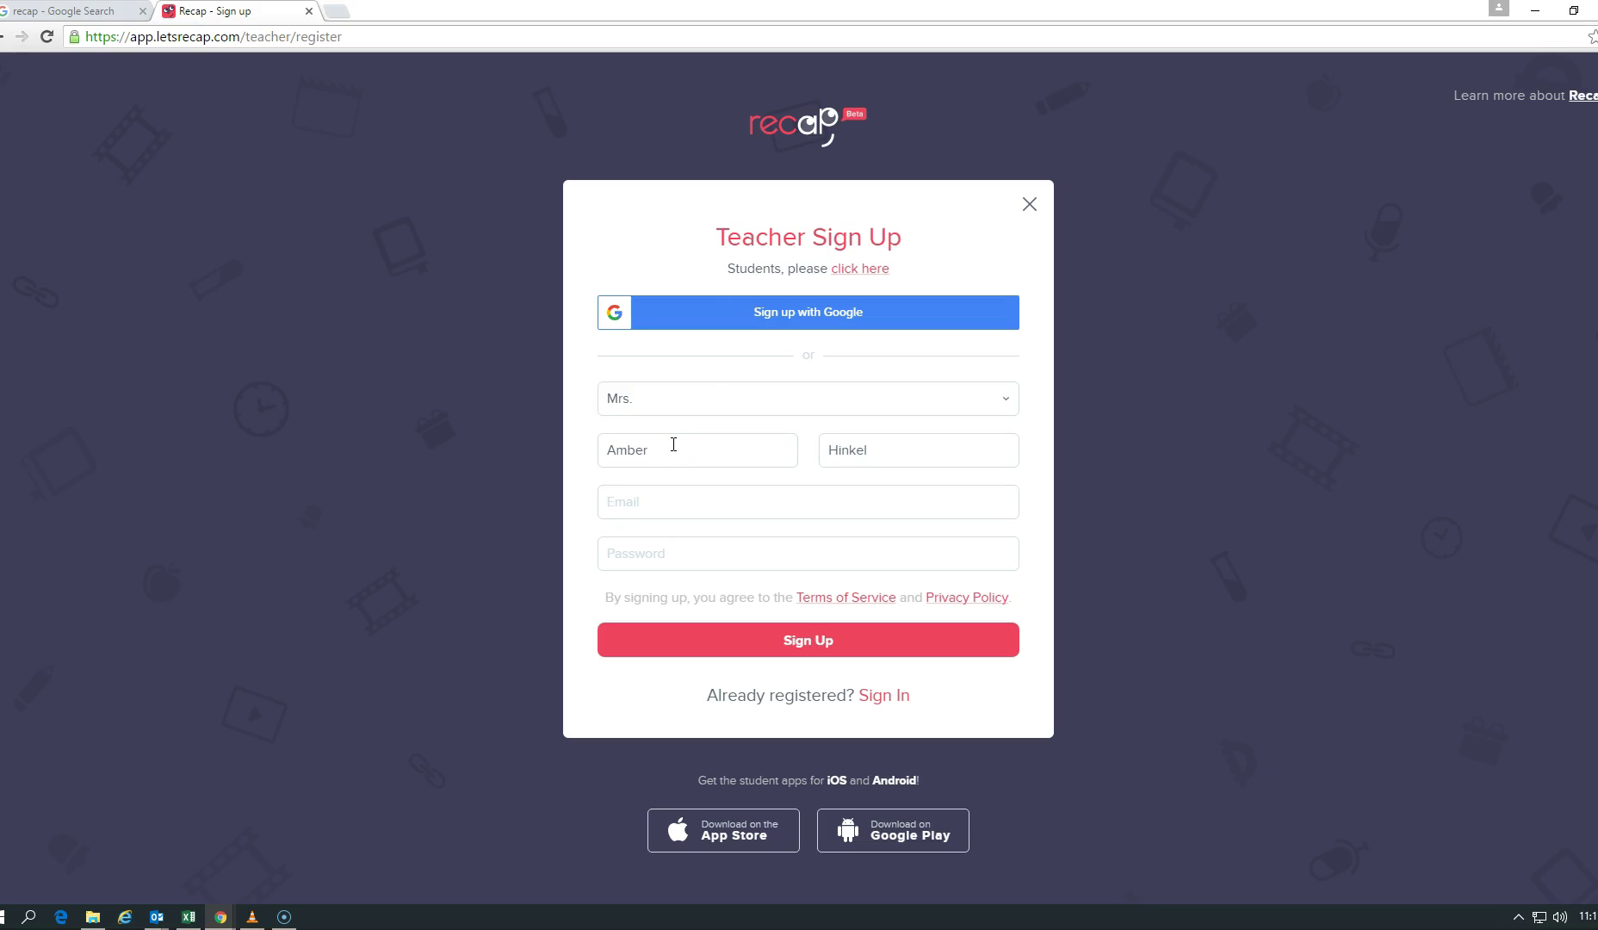
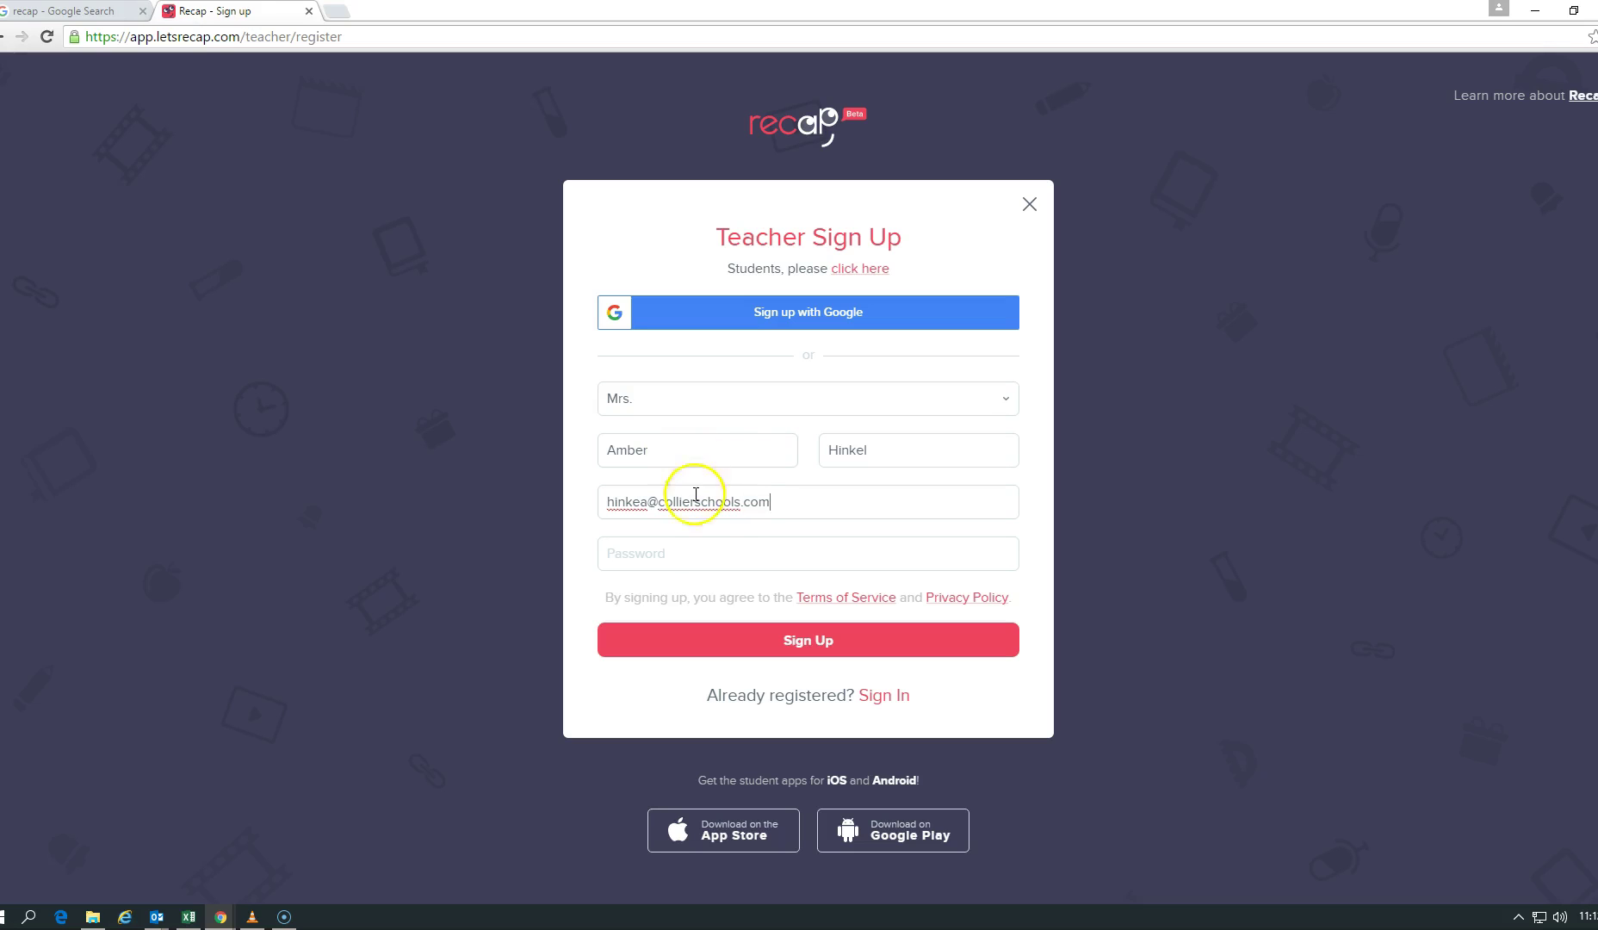
{"action": "left_click", "coordinate": [698, 542]}
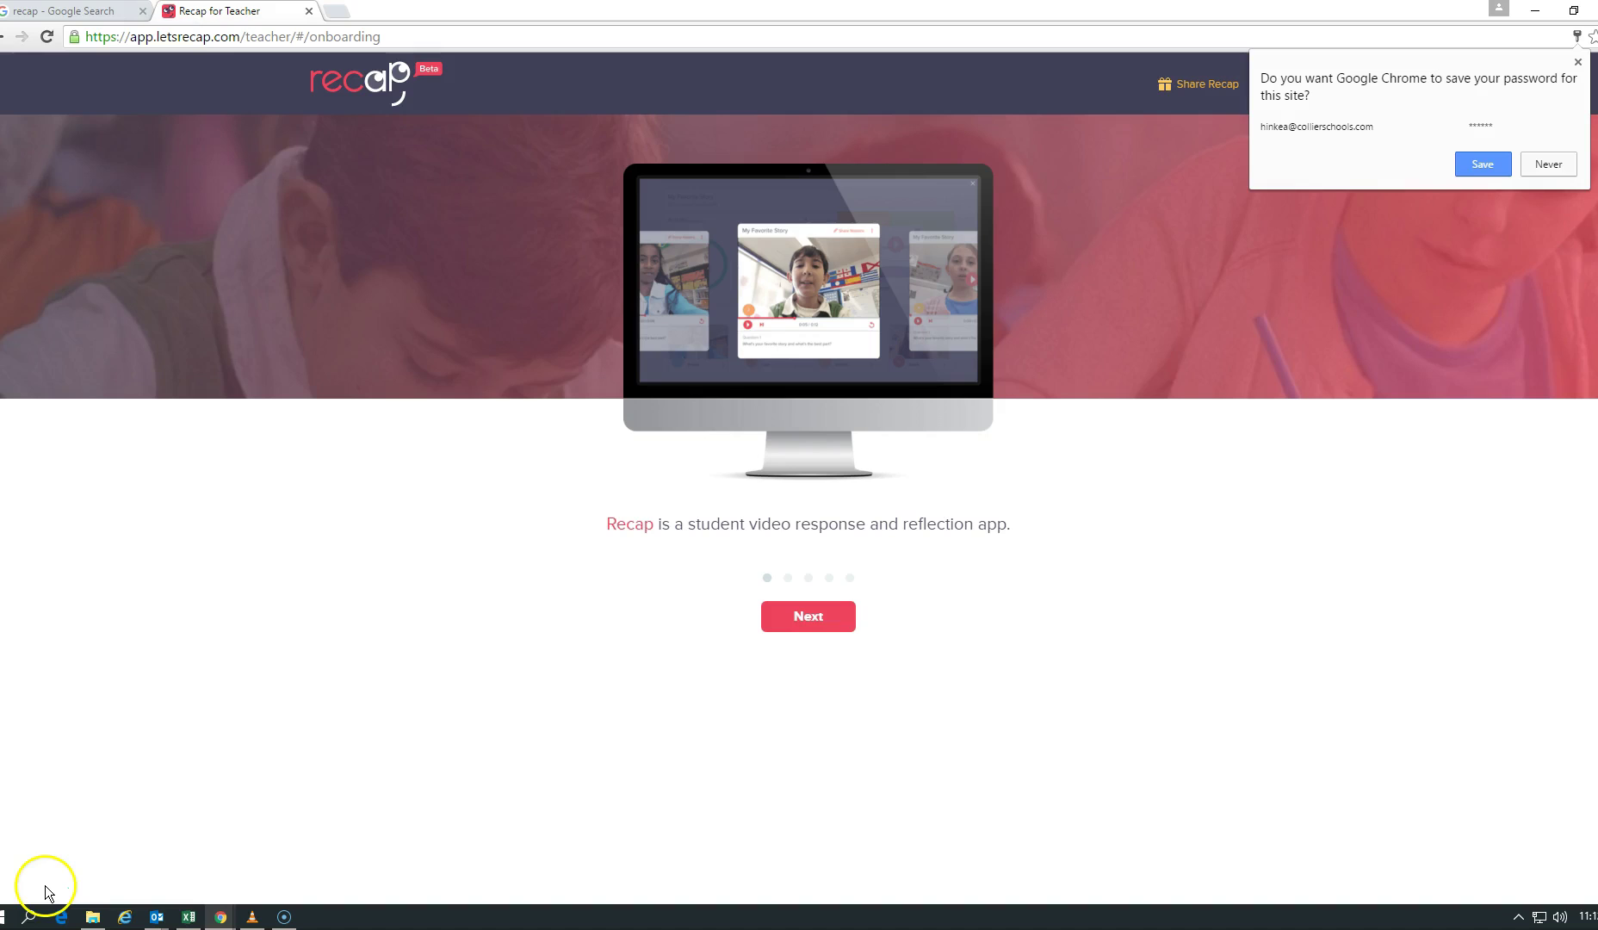
Step: Let Chrome save the password, then step through all onboarding slides to class creation
{"action": "left_click", "coordinate": [1498, 168]}
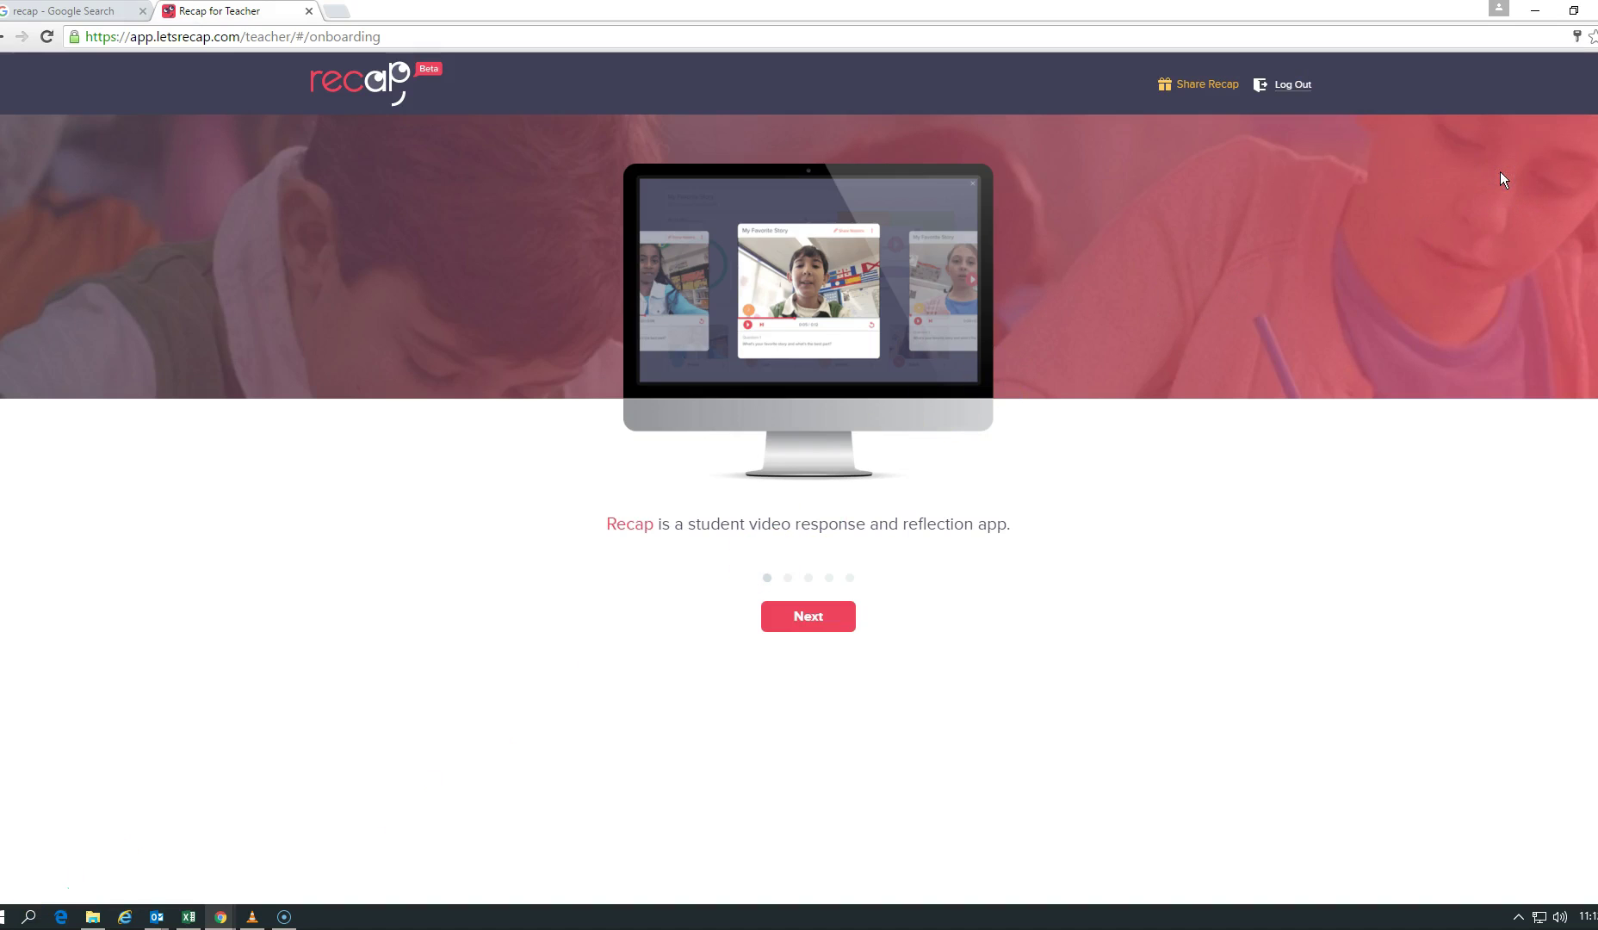
{"action": "left_click", "coordinate": [836, 614]}
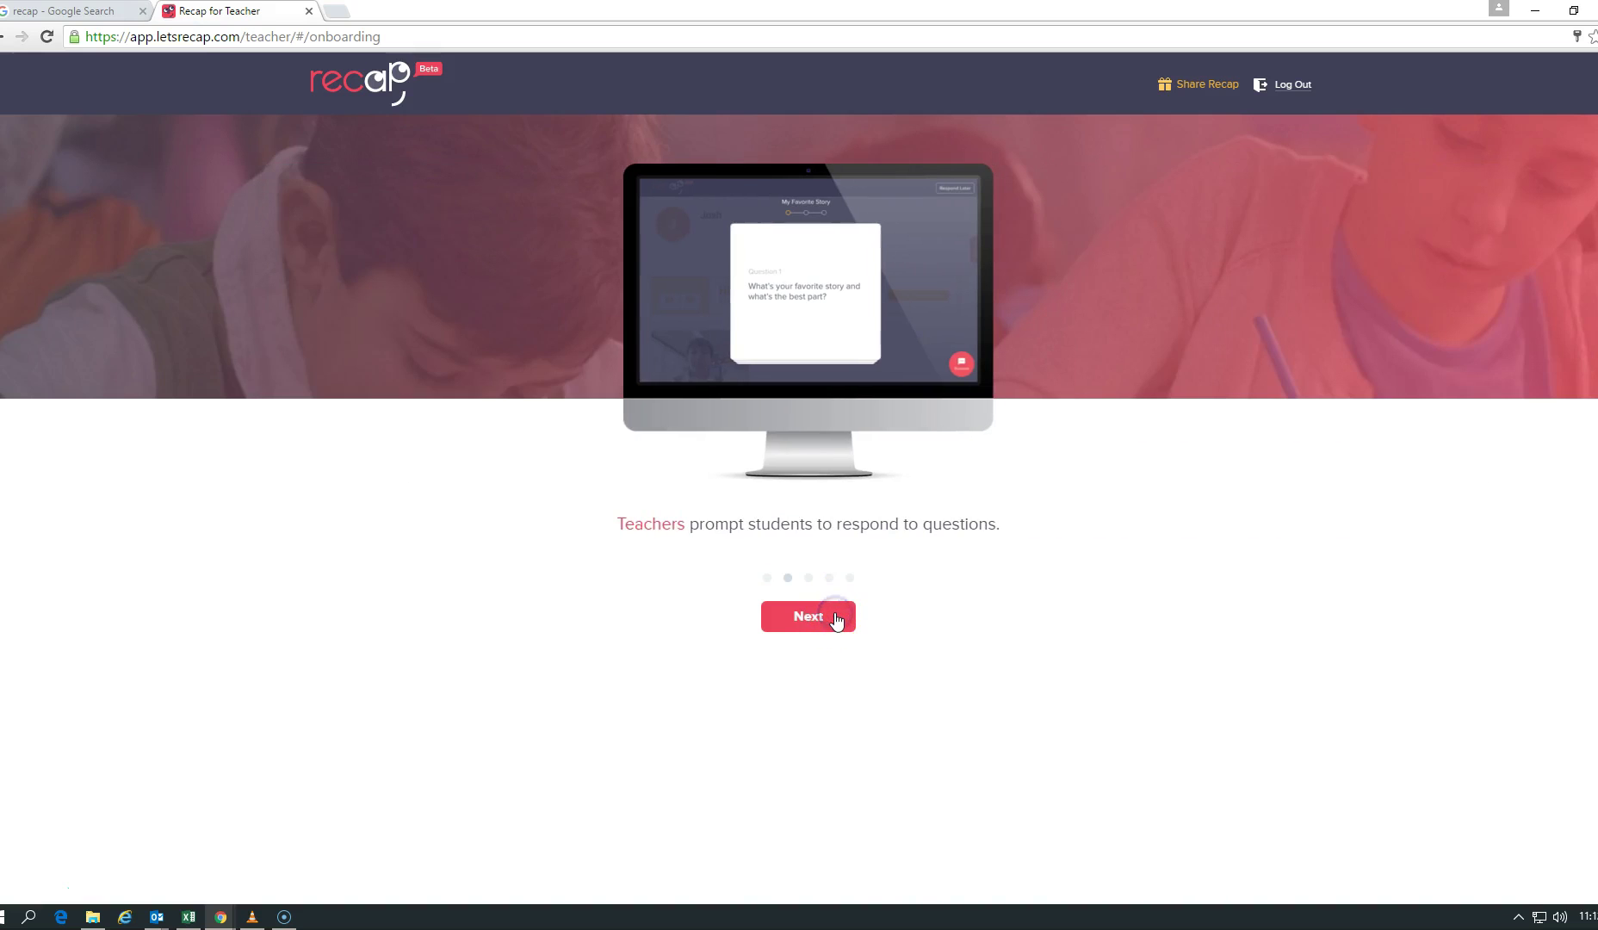
{"action": "left_click", "coordinate": [834, 618]}
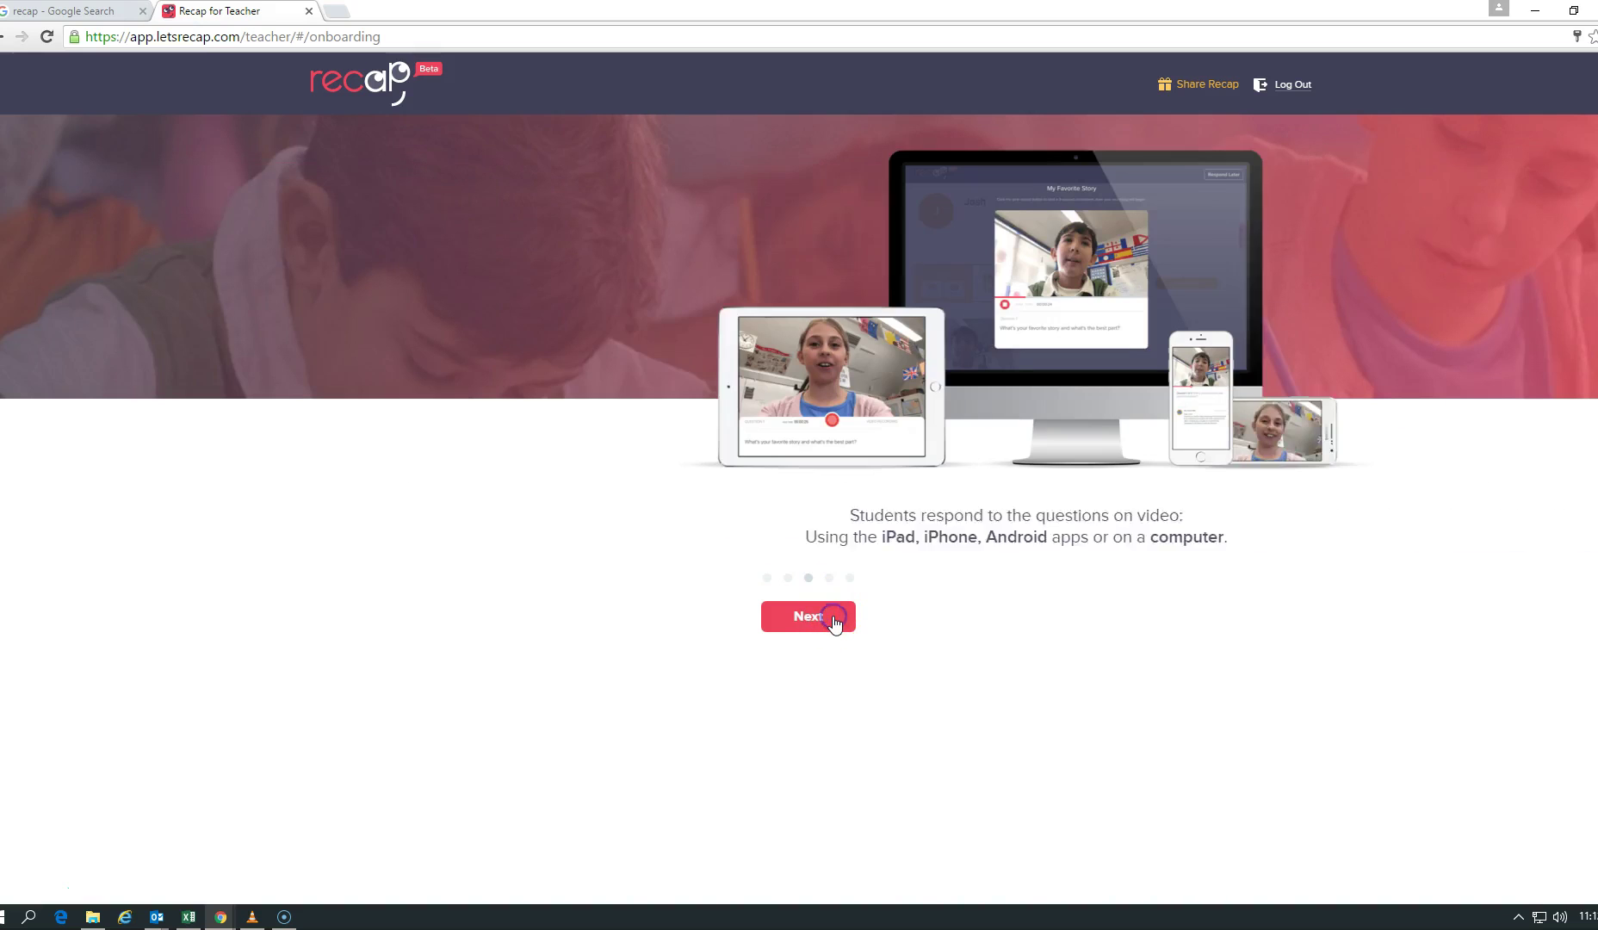
{"action": "left_click", "coordinate": [834, 620]}
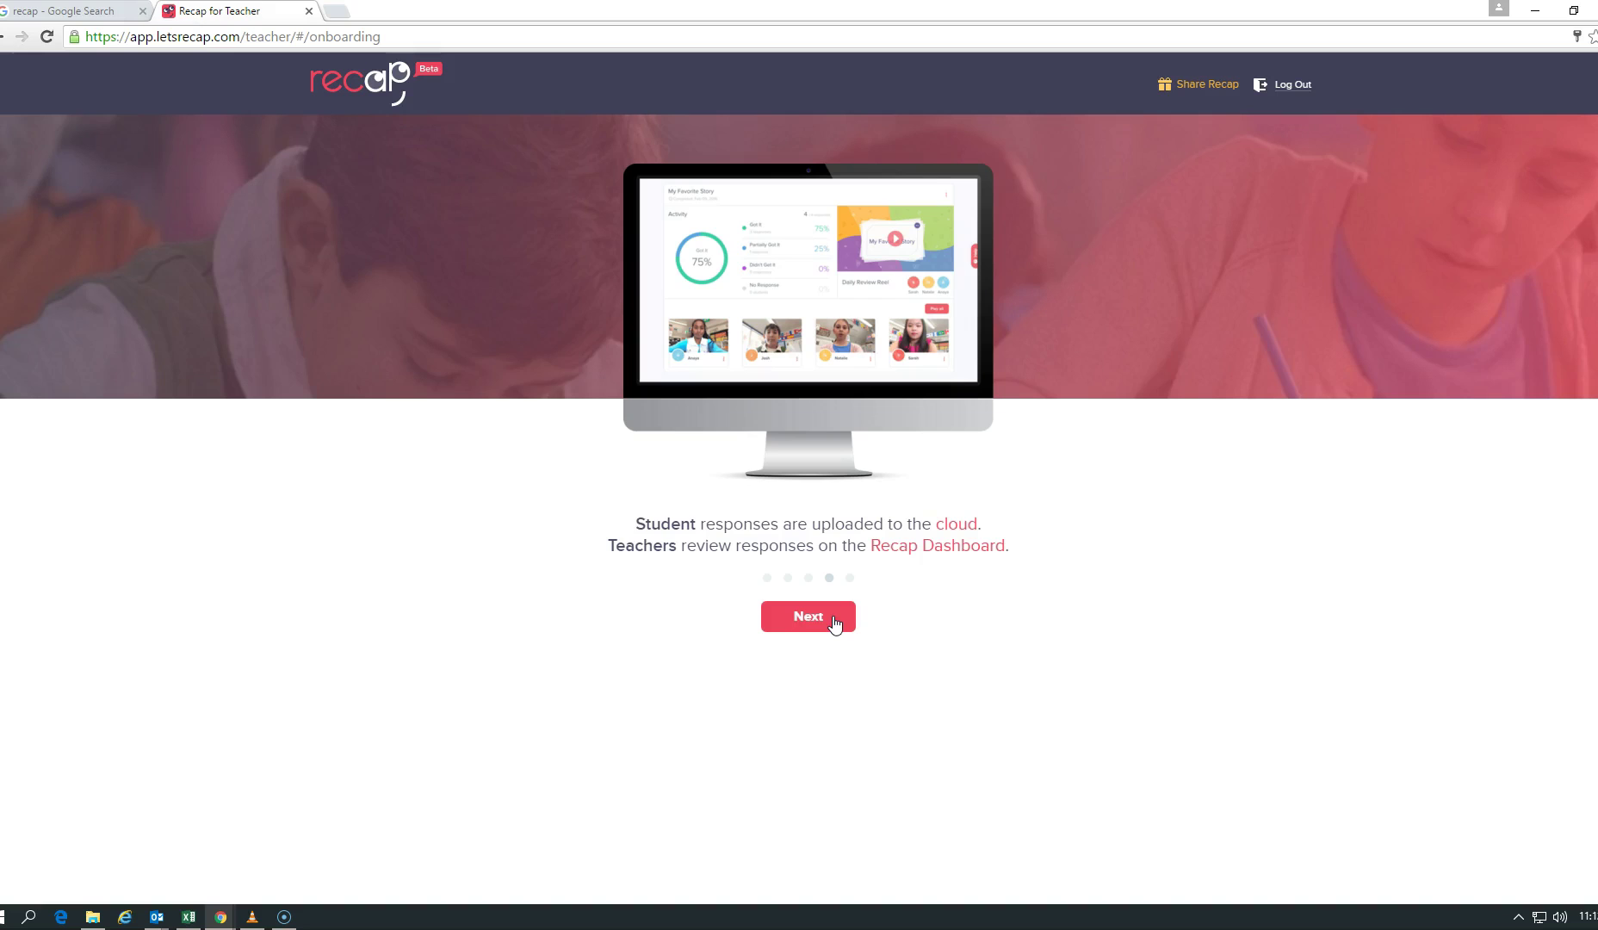
{"action": "left_click", "coordinate": [807, 617]}
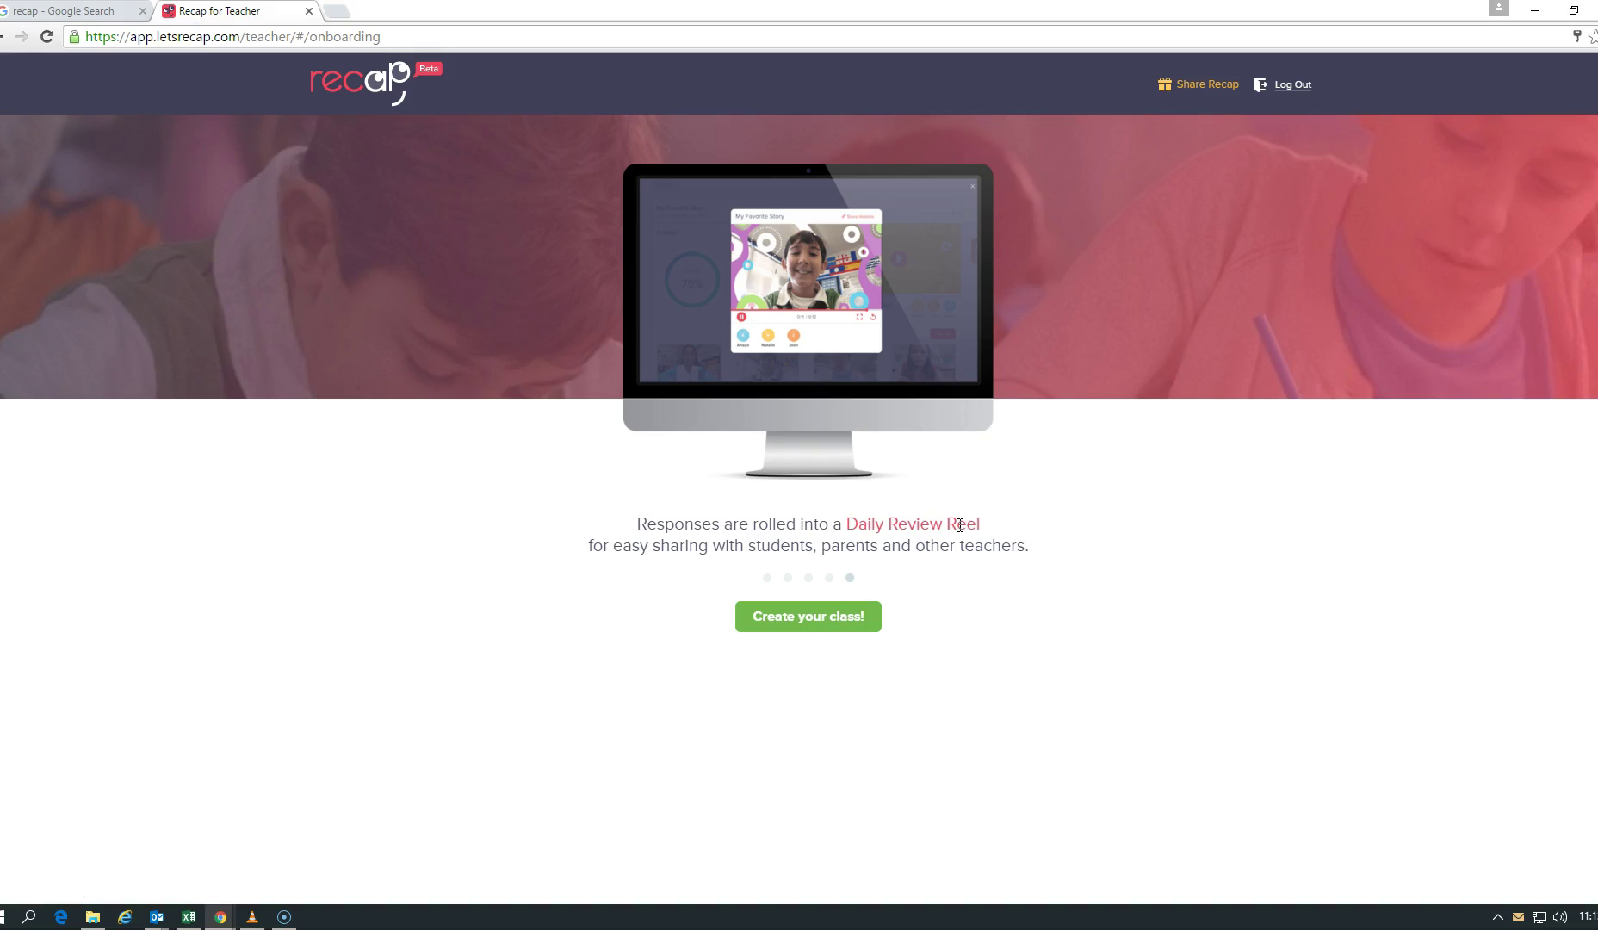
{"action": "left_click", "coordinate": [816, 620]}
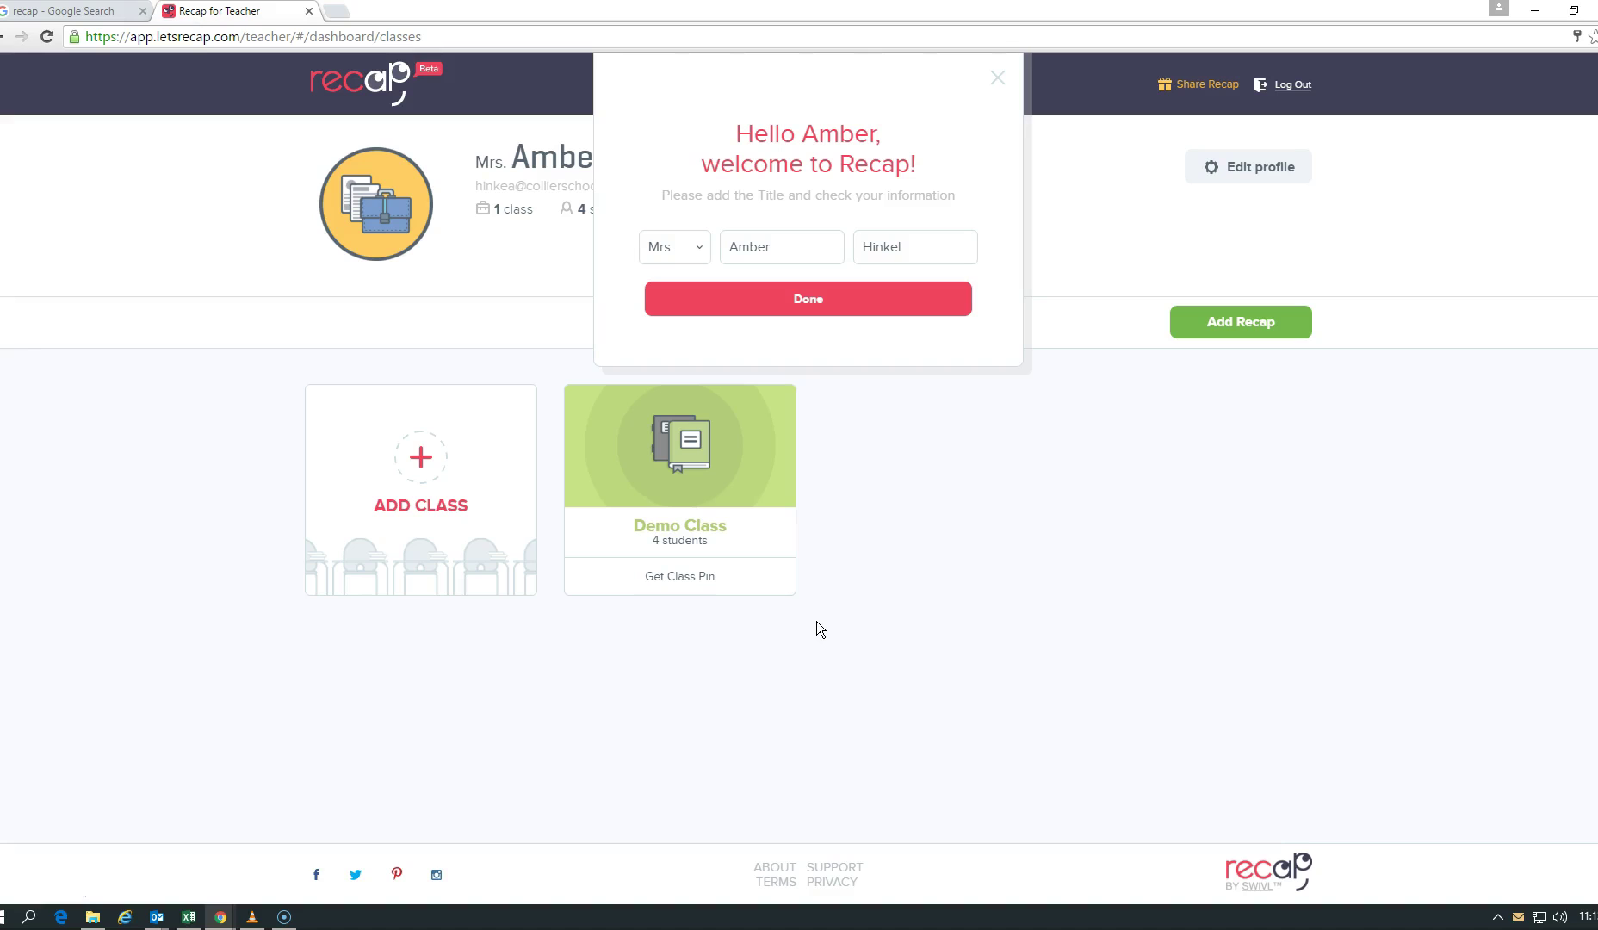
Step: Confirm the title and name in the welcome dialog, then start the ADD CLASS card
{"action": "left_click", "coordinate": [776, 645]}
{"action": "left_click", "coordinate": [836, 299]}
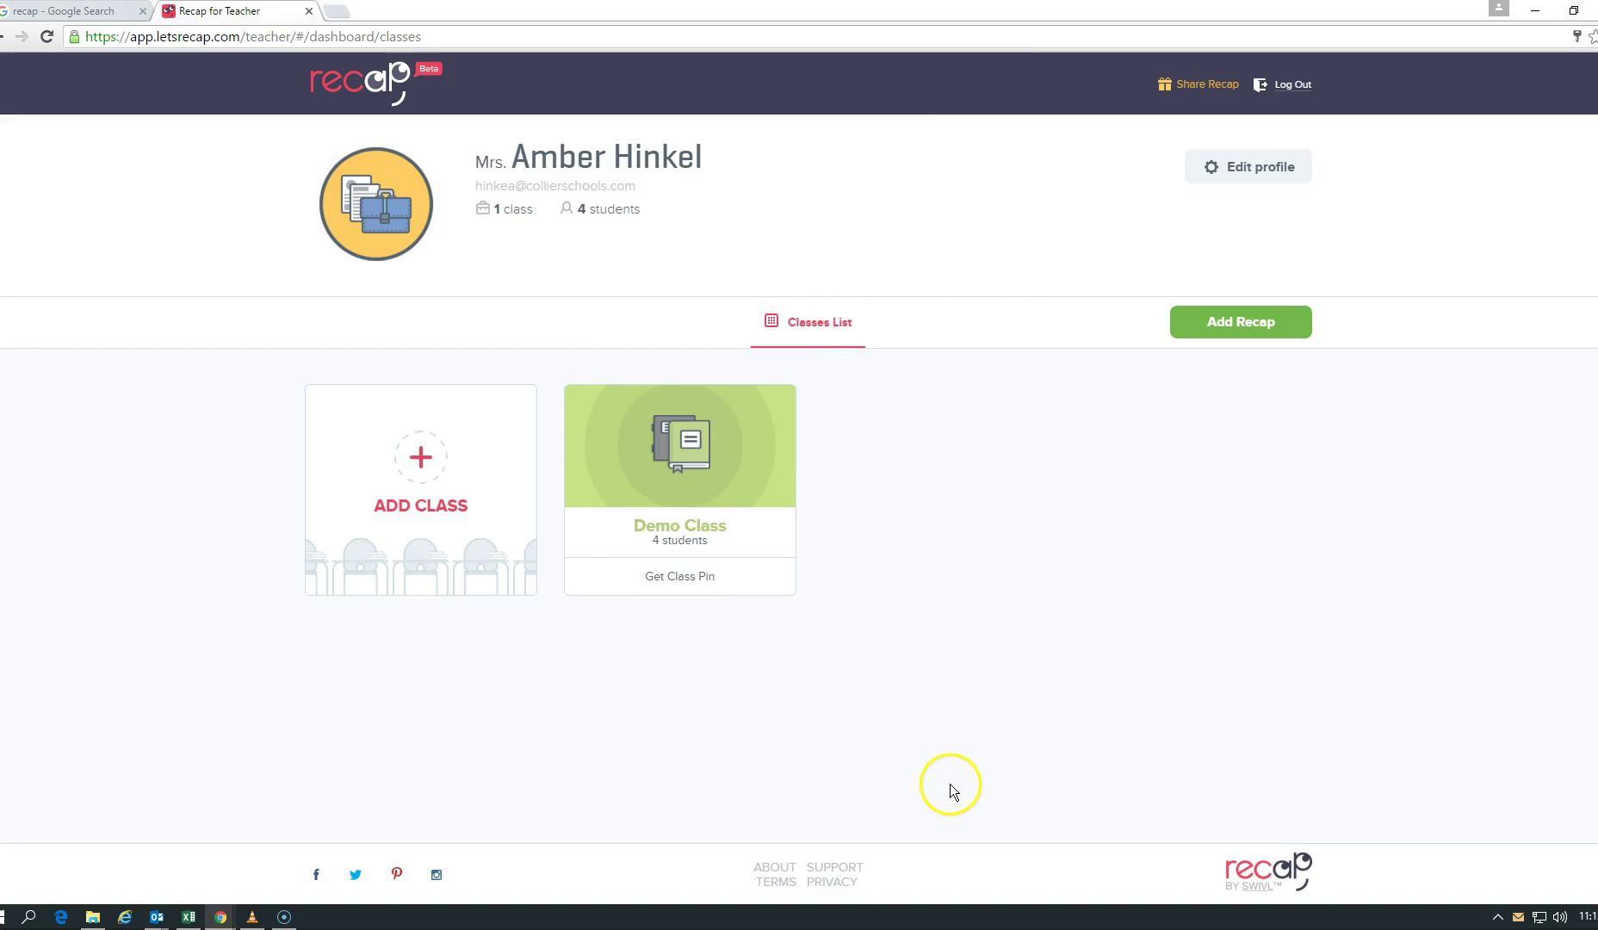
{"action": "left_click", "coordinate": [418, 465]}
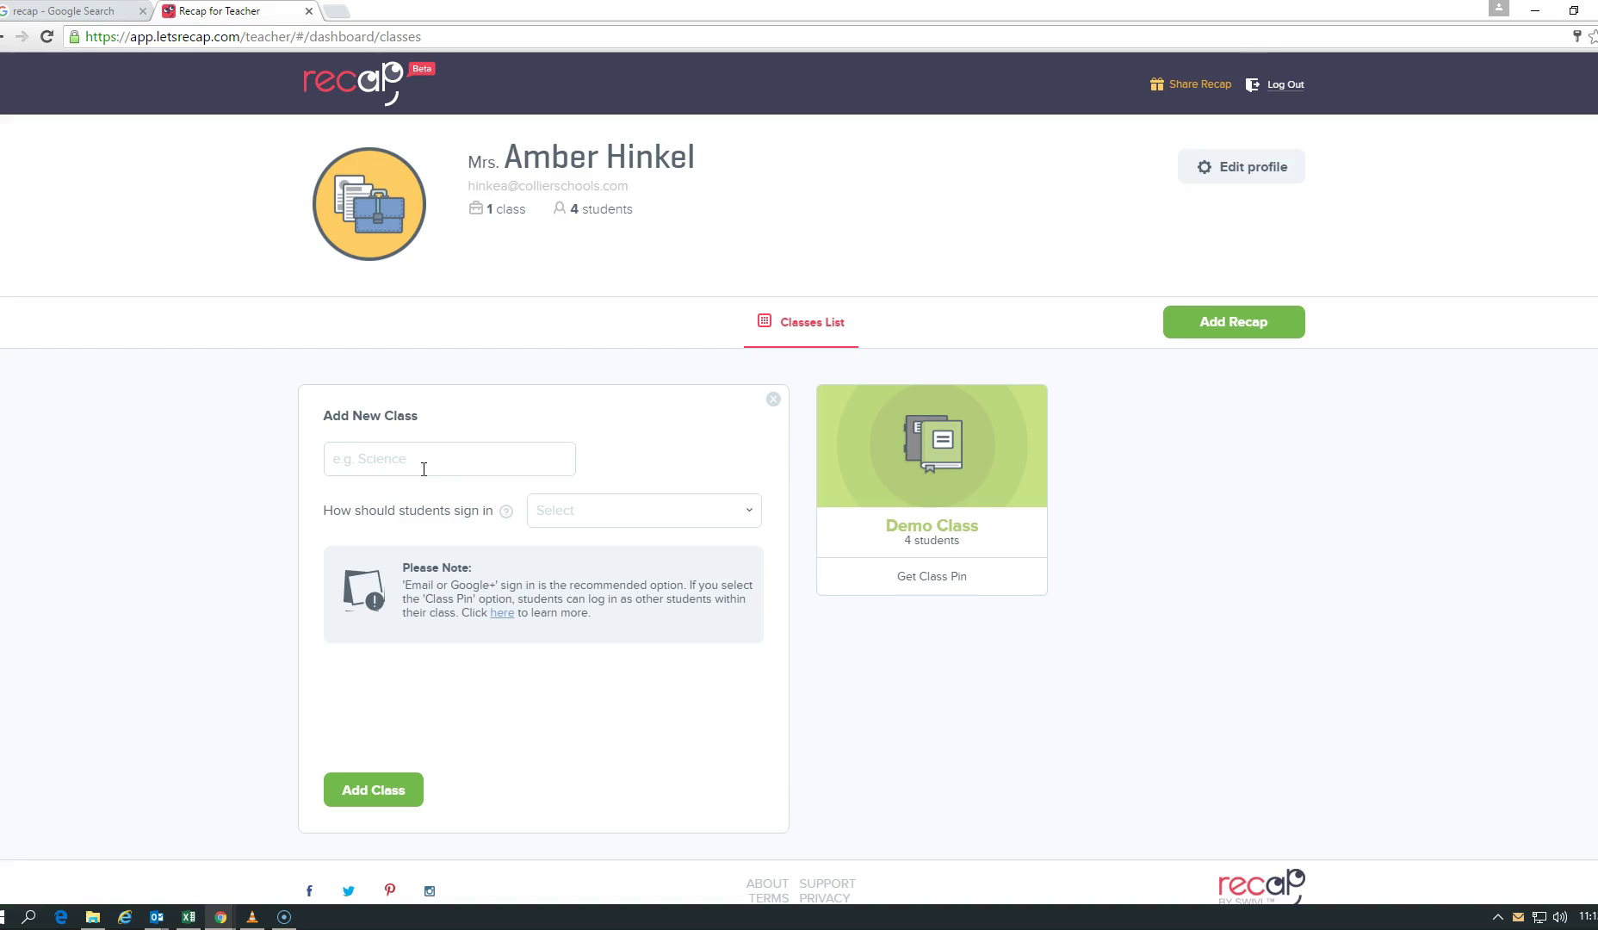
Step: Name the class 'Ames', set student sign-in to Class Pin, and select the student name field
{"action": "left_click", "coordinate": [424, 469]}
{"action": "type", "text": "Ames"}
{"action": "left_click", "coordinate": [630, 511]}
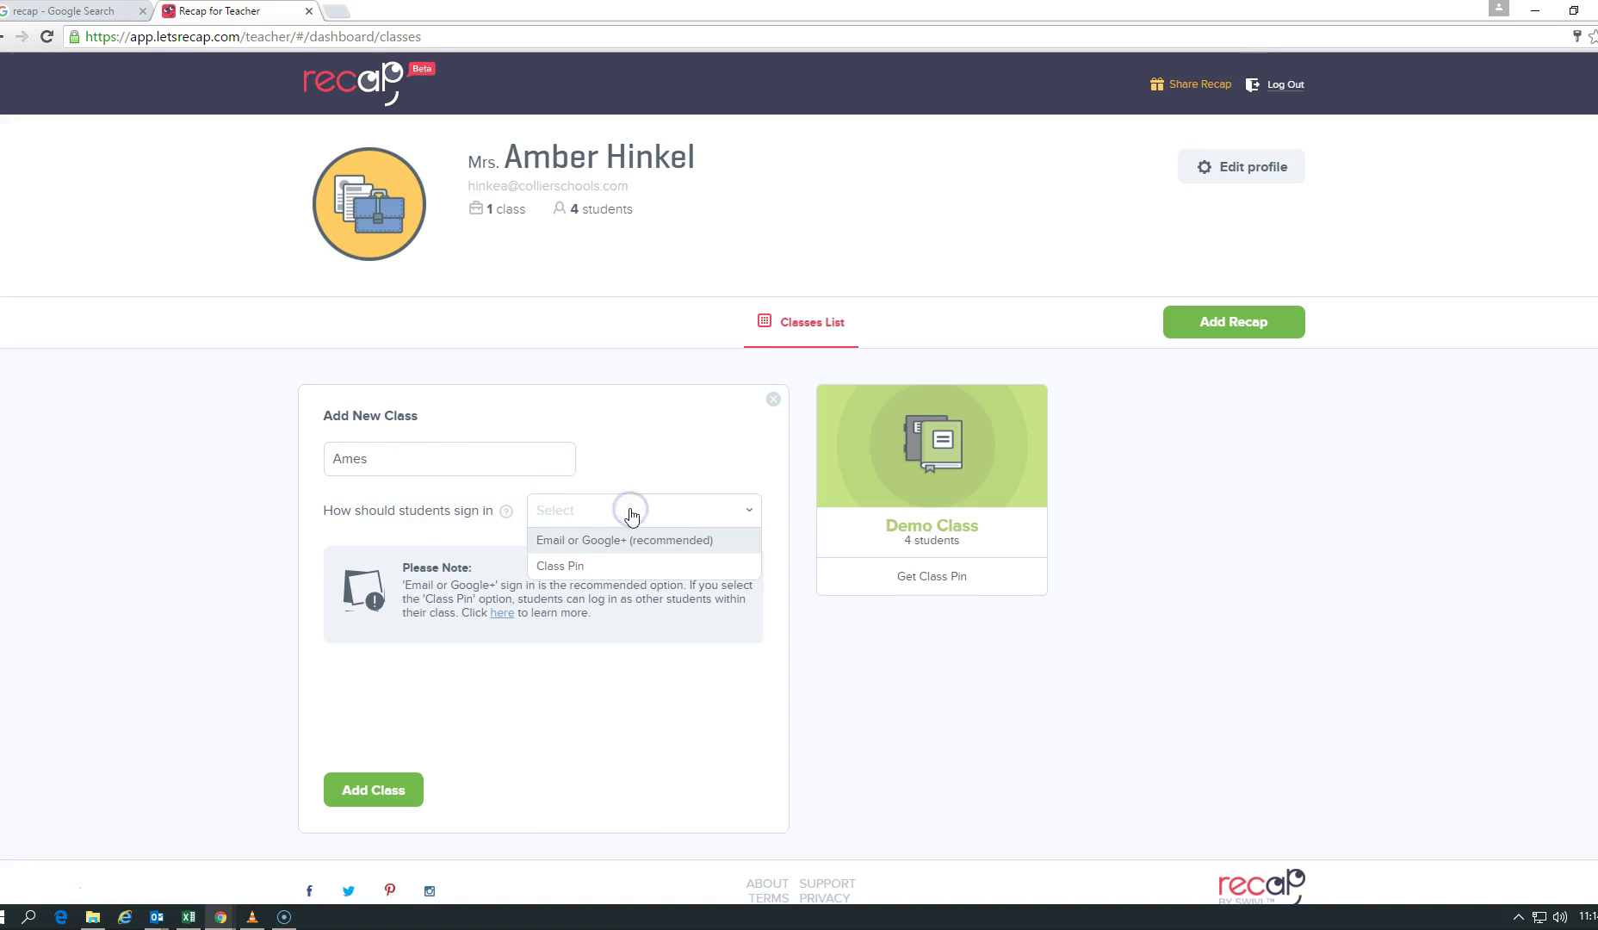
{"action": "left_click", "coordinate": [575, 569]}
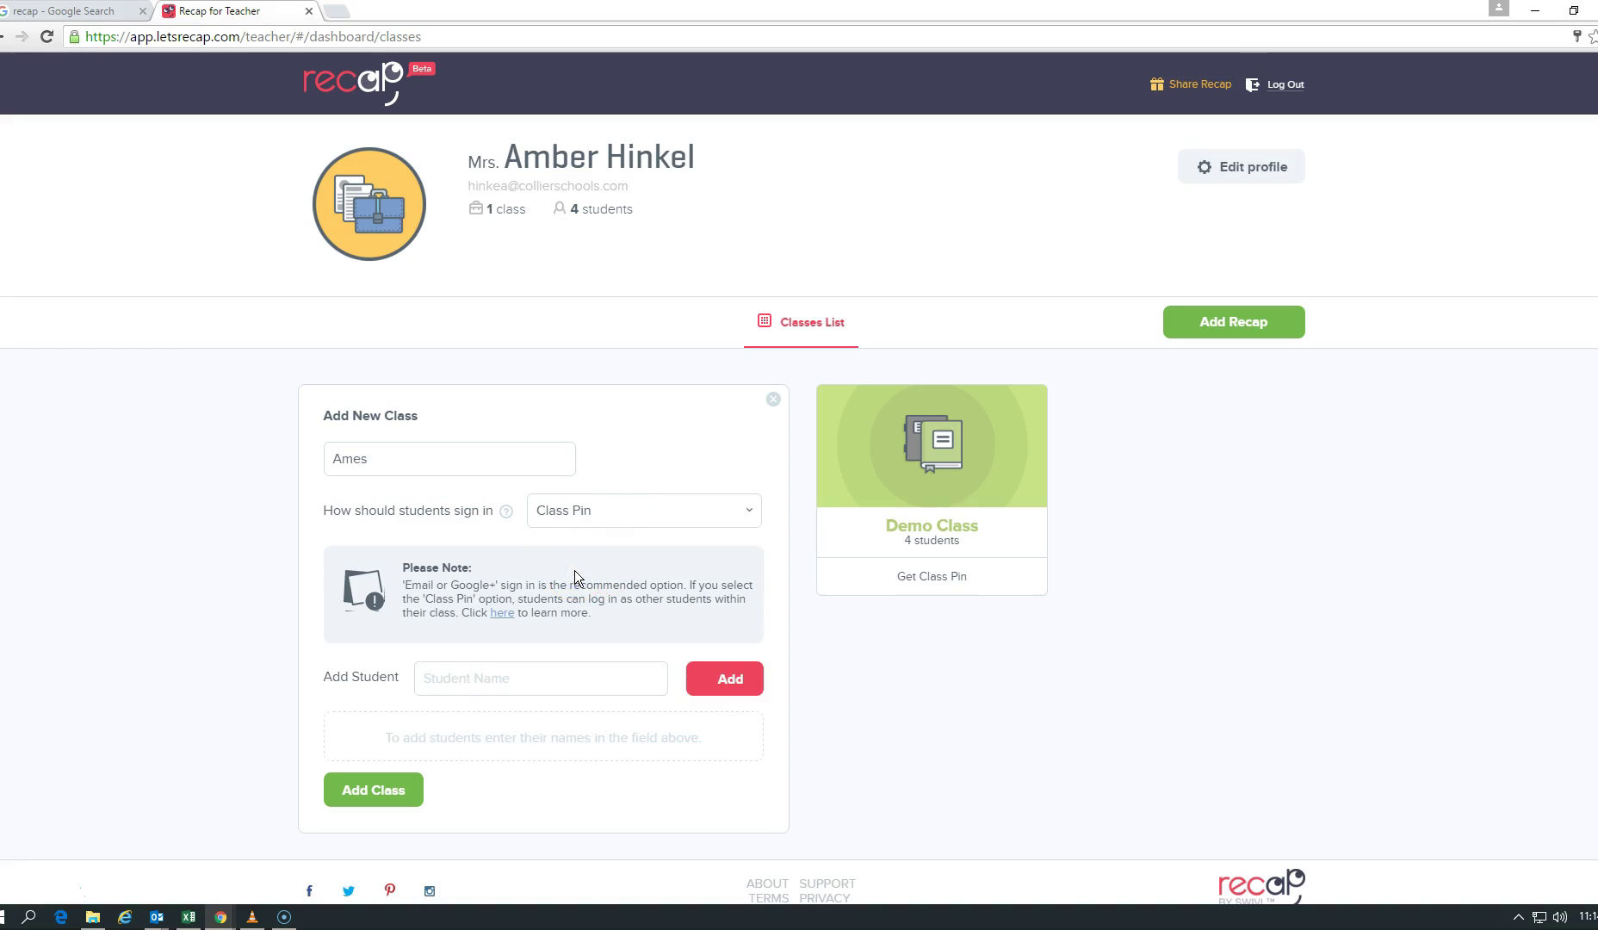
{"action": "left_click", "coordinate": [553, 677]}
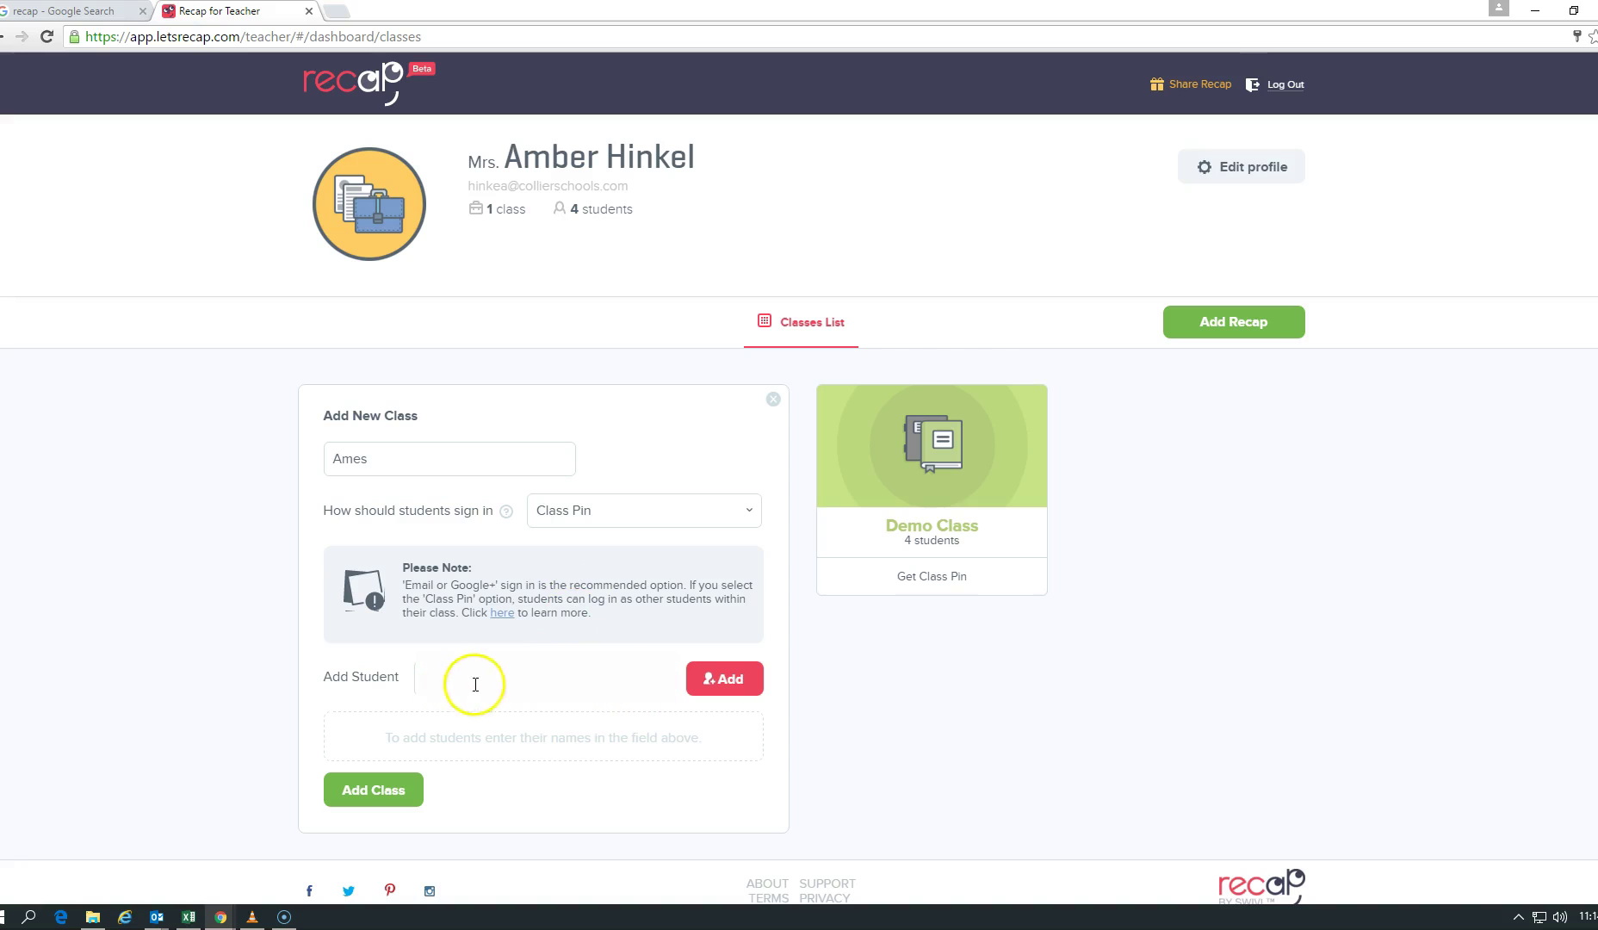
Step: Paste student names from the Excel sheet, adding the first two students to the roster
{"action": "key", "text": "alt+Tab"}
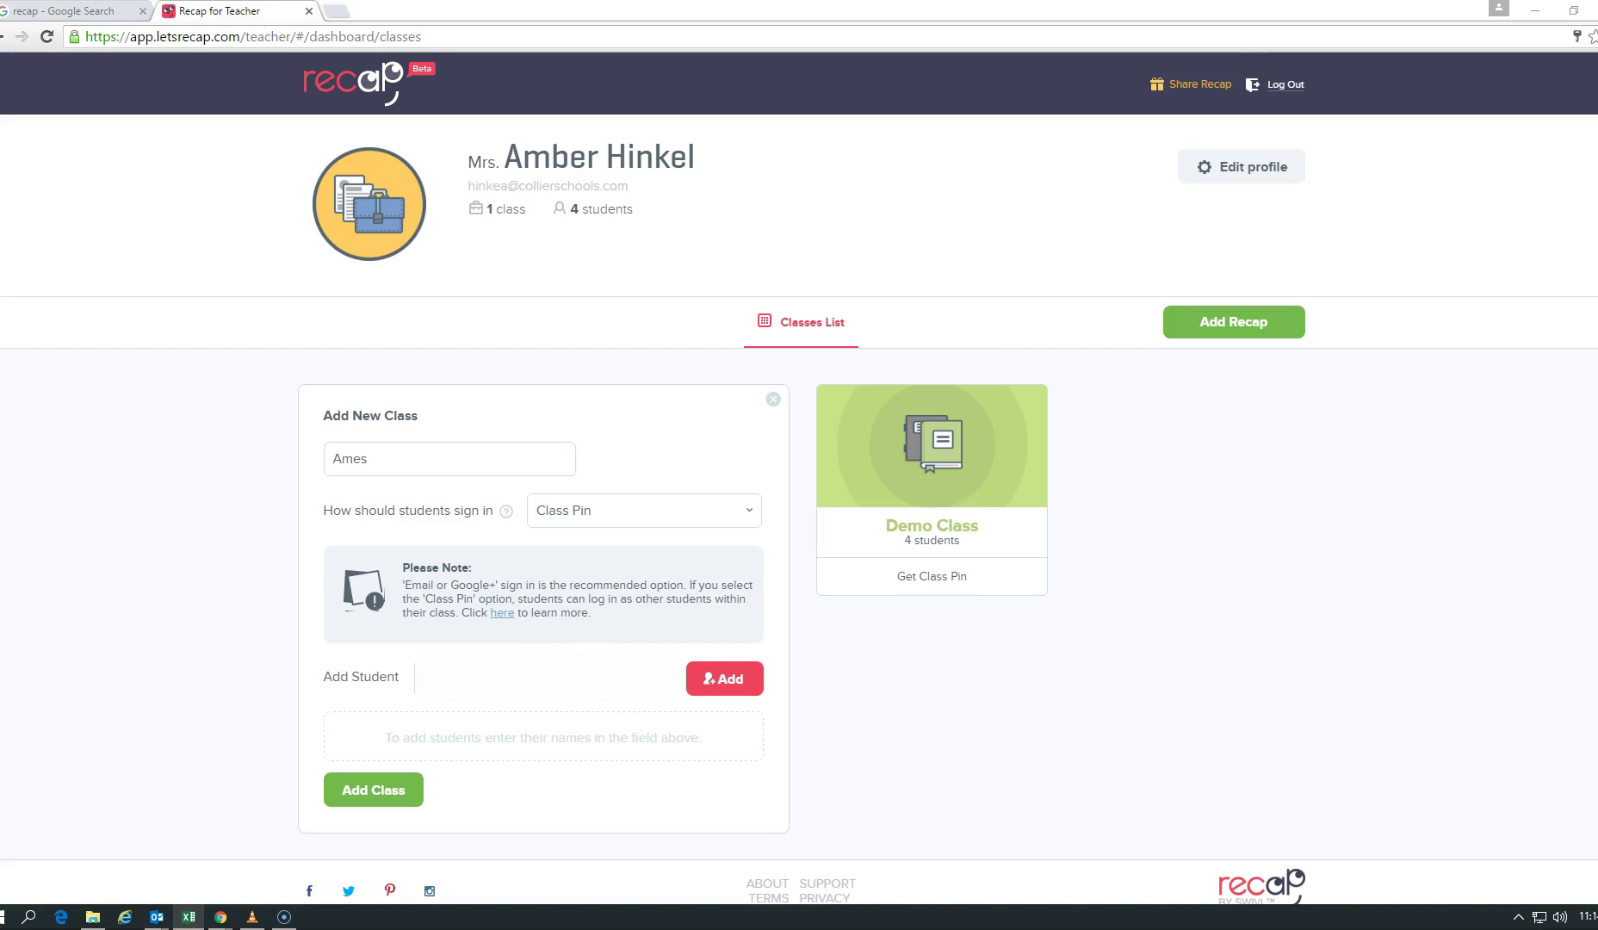
{"action": "left_click", "coordinate": [460, 668]}
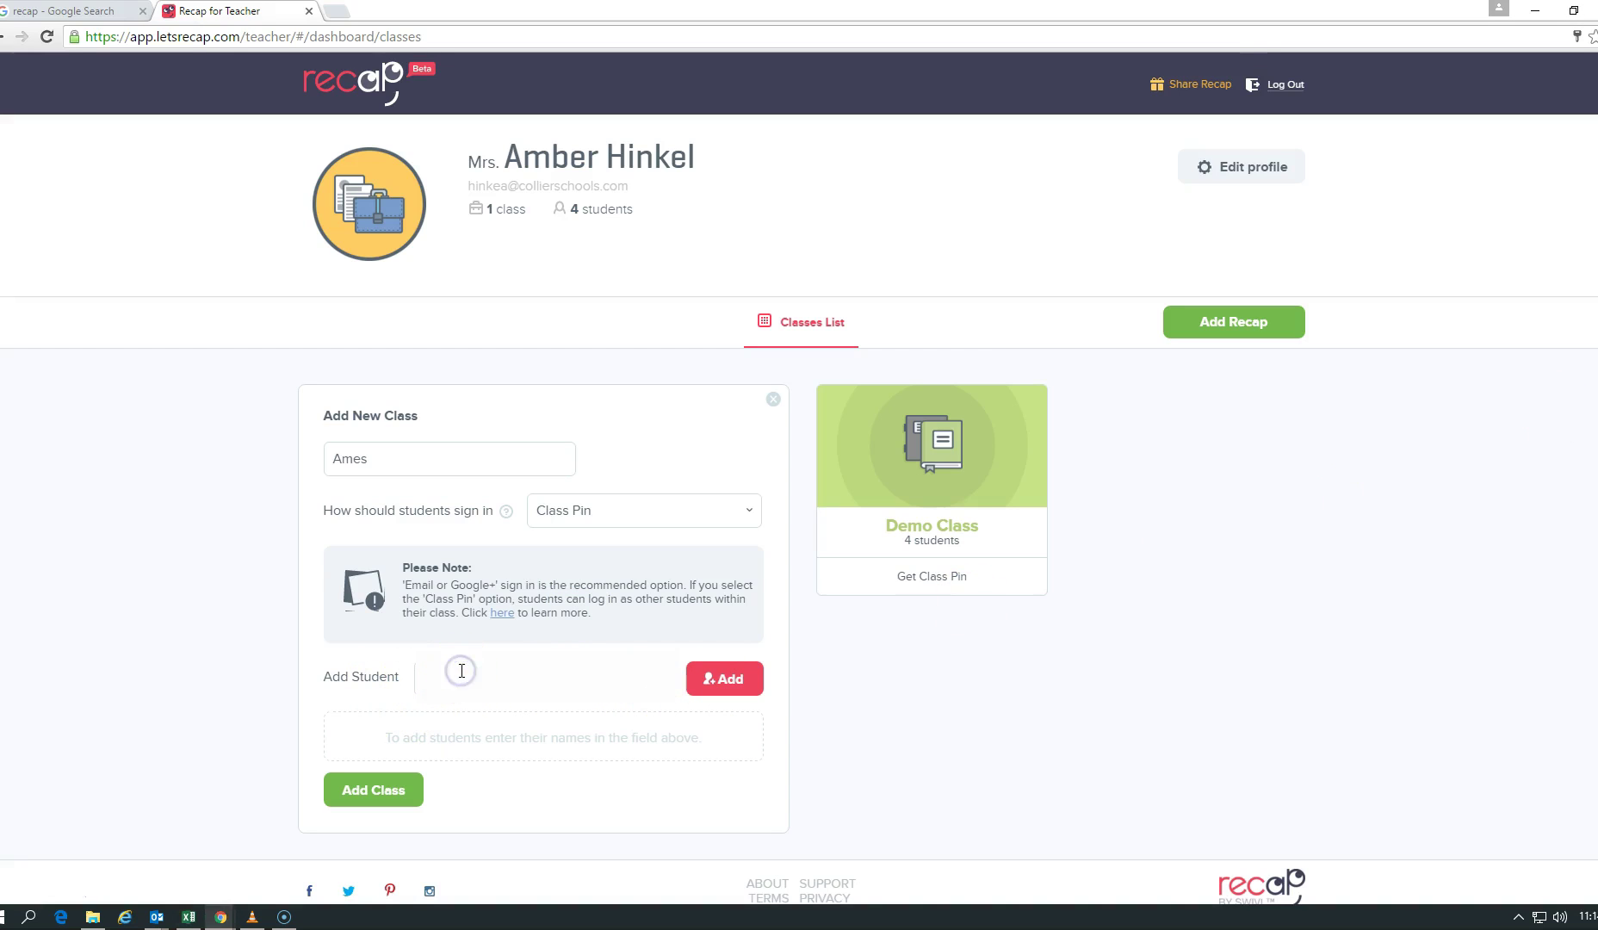
{"action": "left_click", "coordinate": [723, 678]}
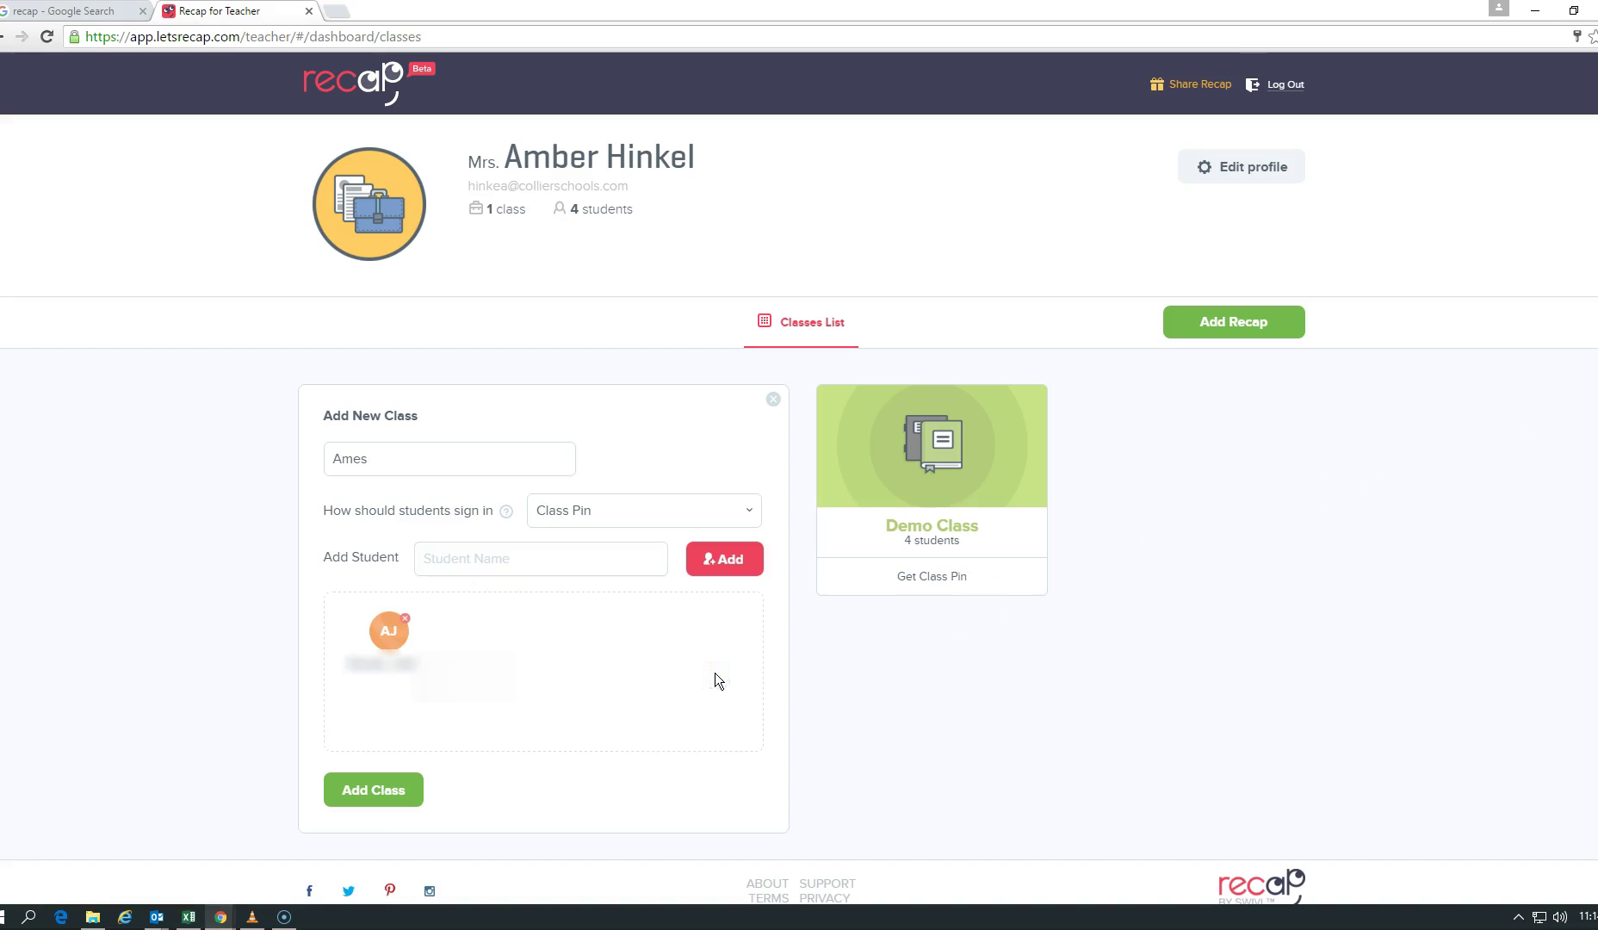
{"action": "key", "text": "alt+Tab"}
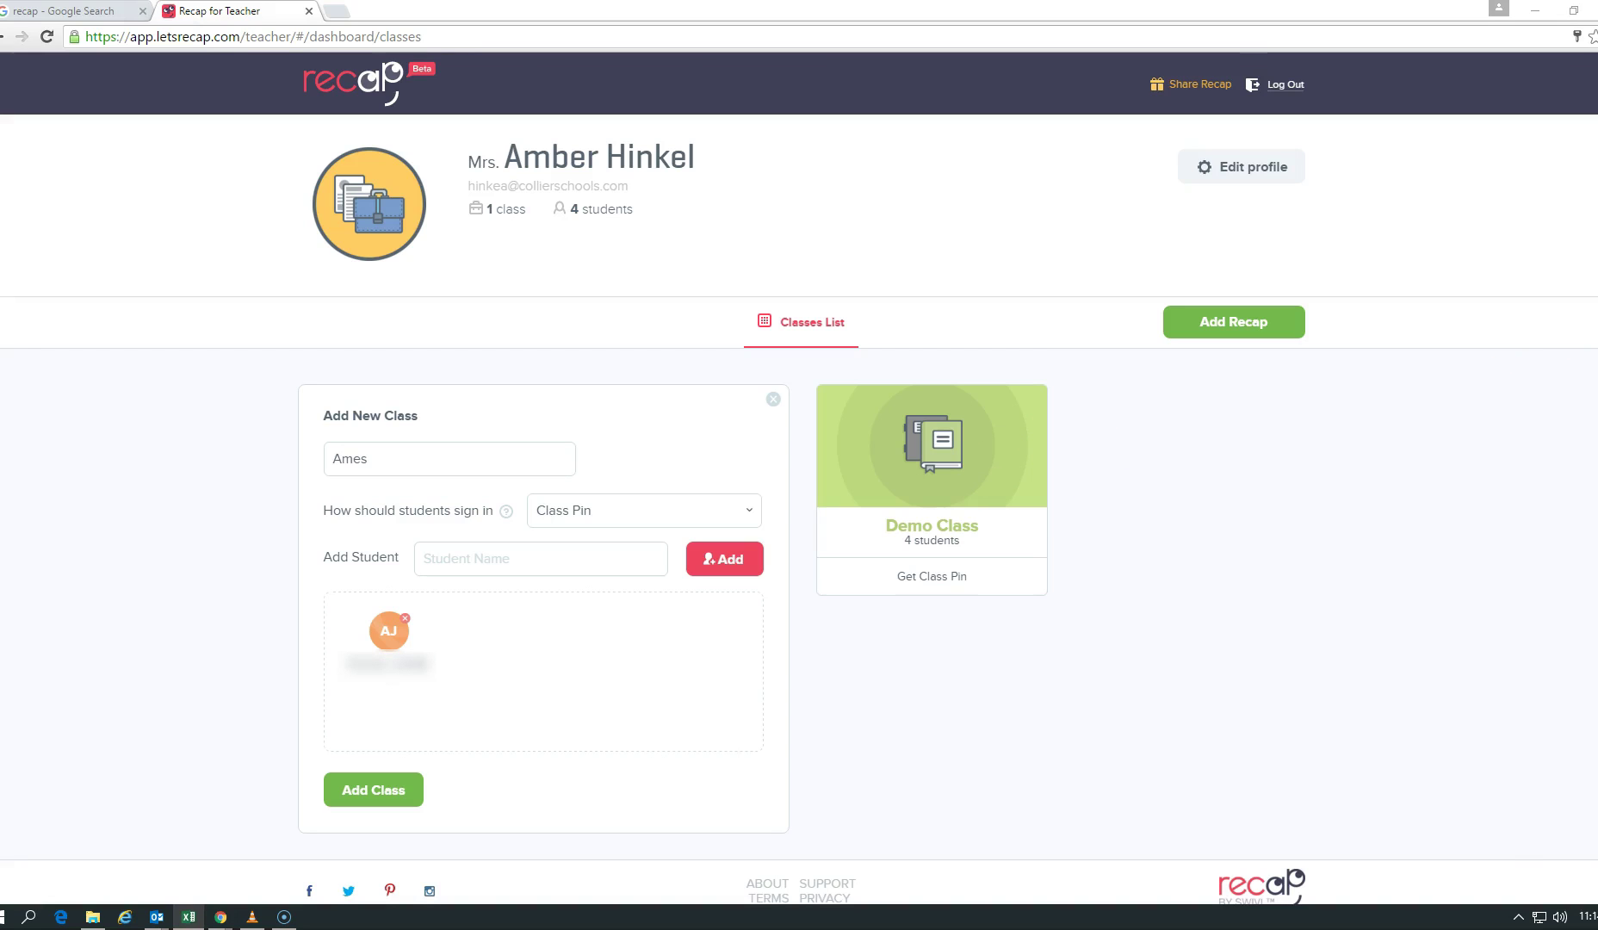
{"action": "left_click", "coordinate": [478, 560]}
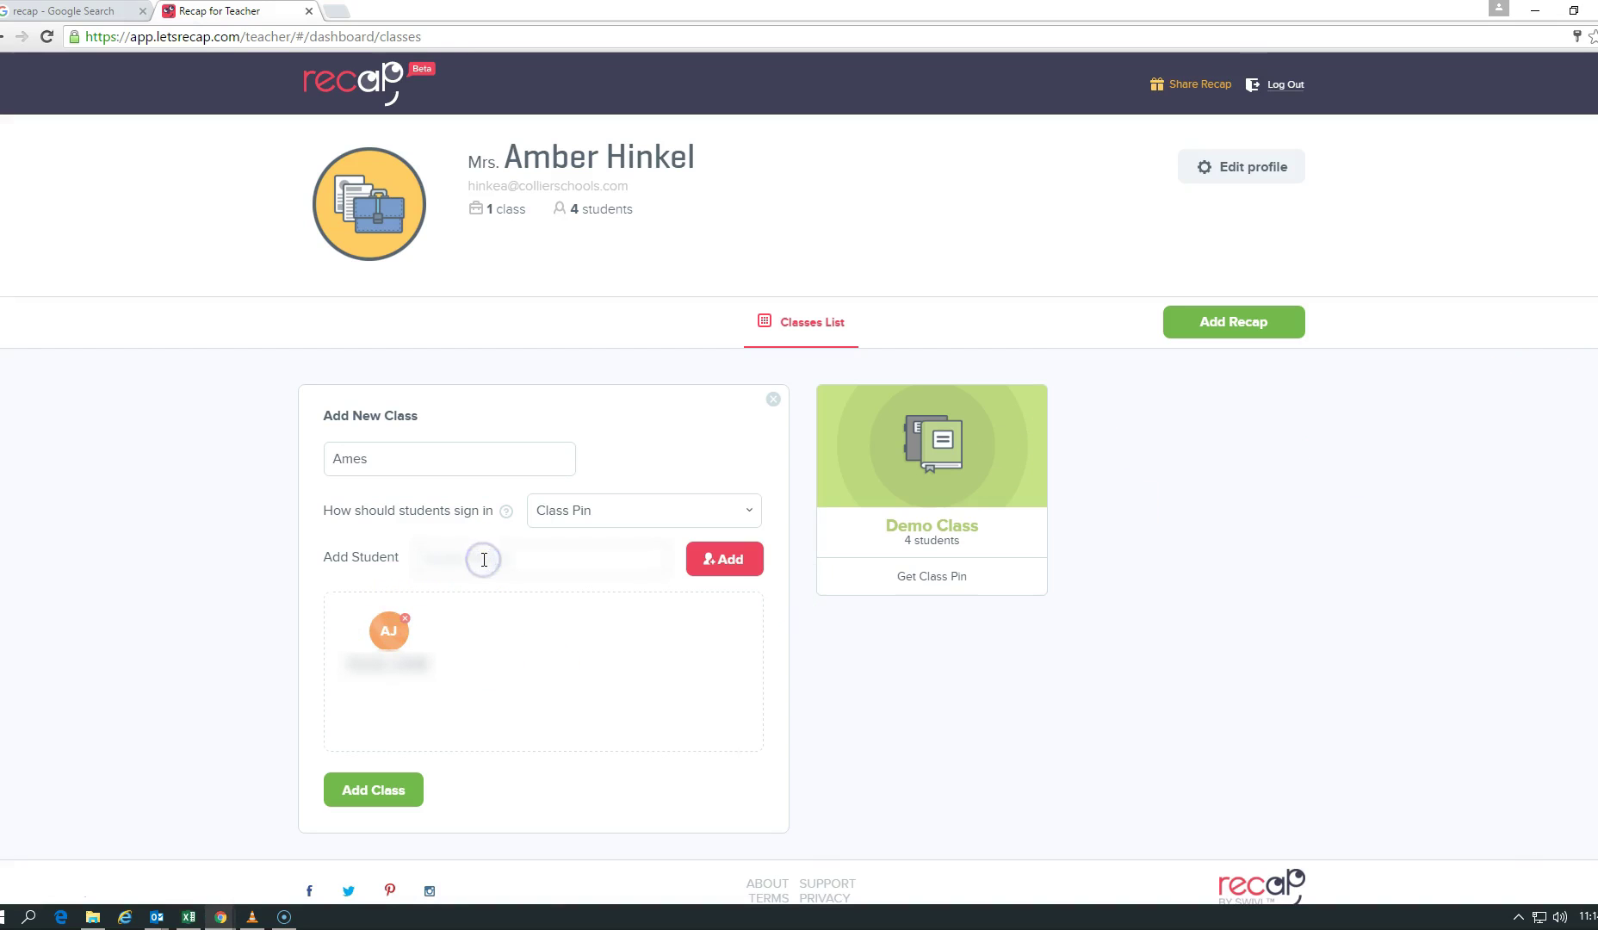
{"action": "key", "text": "ctrl+v"}
{"action": "left_click", "coordinate": [739, 565]}
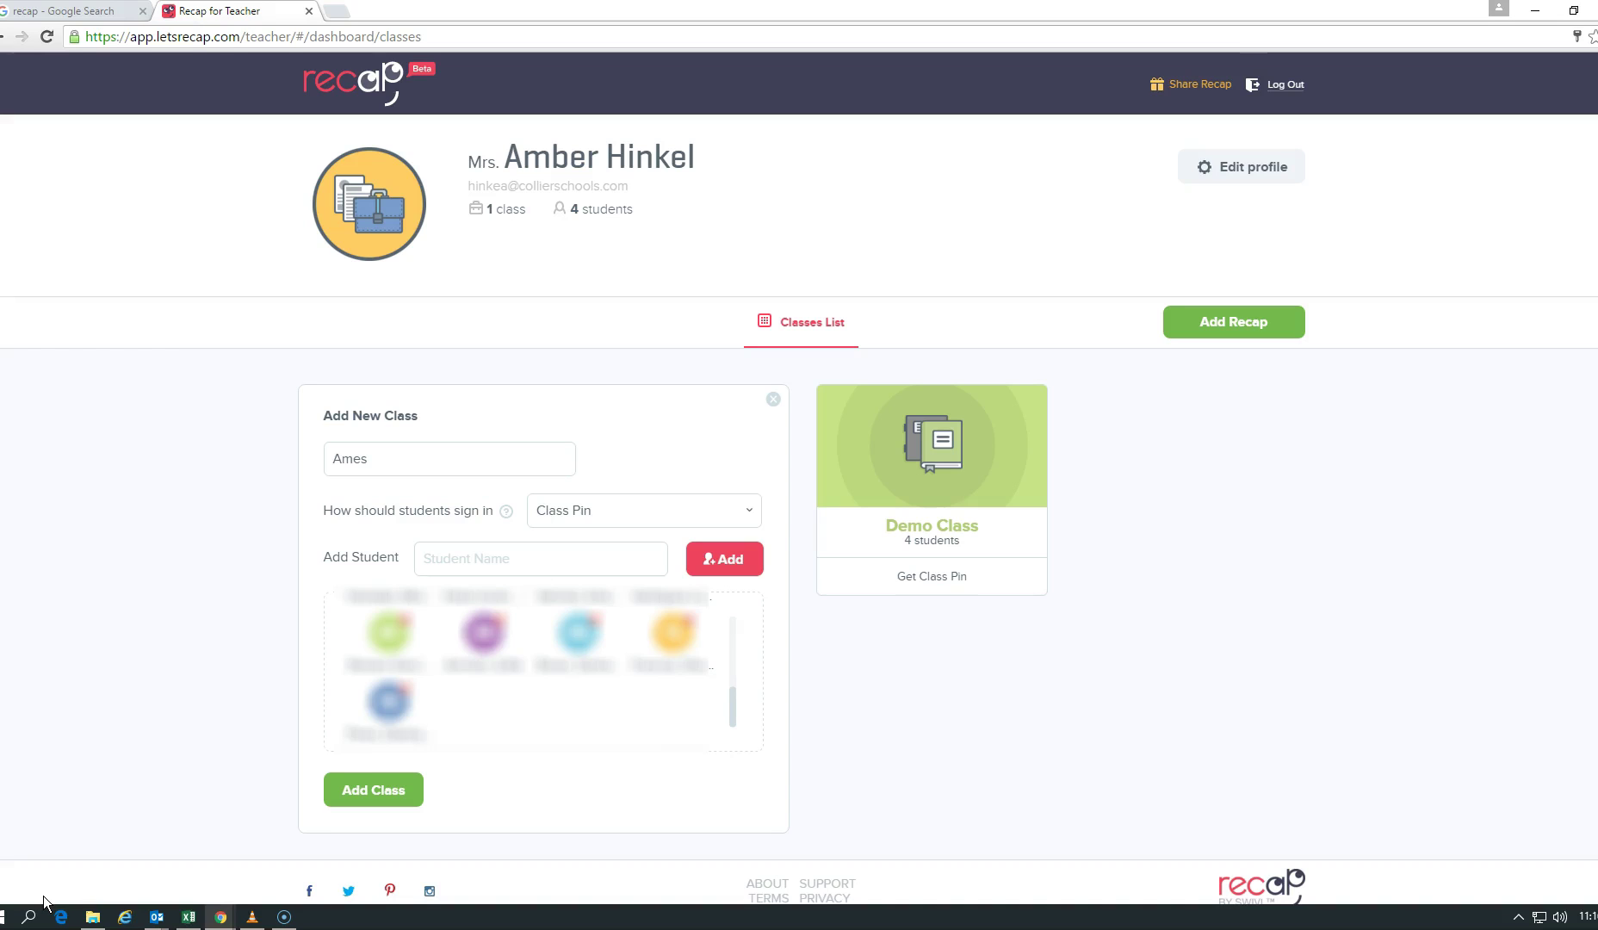
Step: Create the Ames class with its 21 students and show its Get Class Pin instructions
{"action": "left_click", "coordinate": [388, 797]}
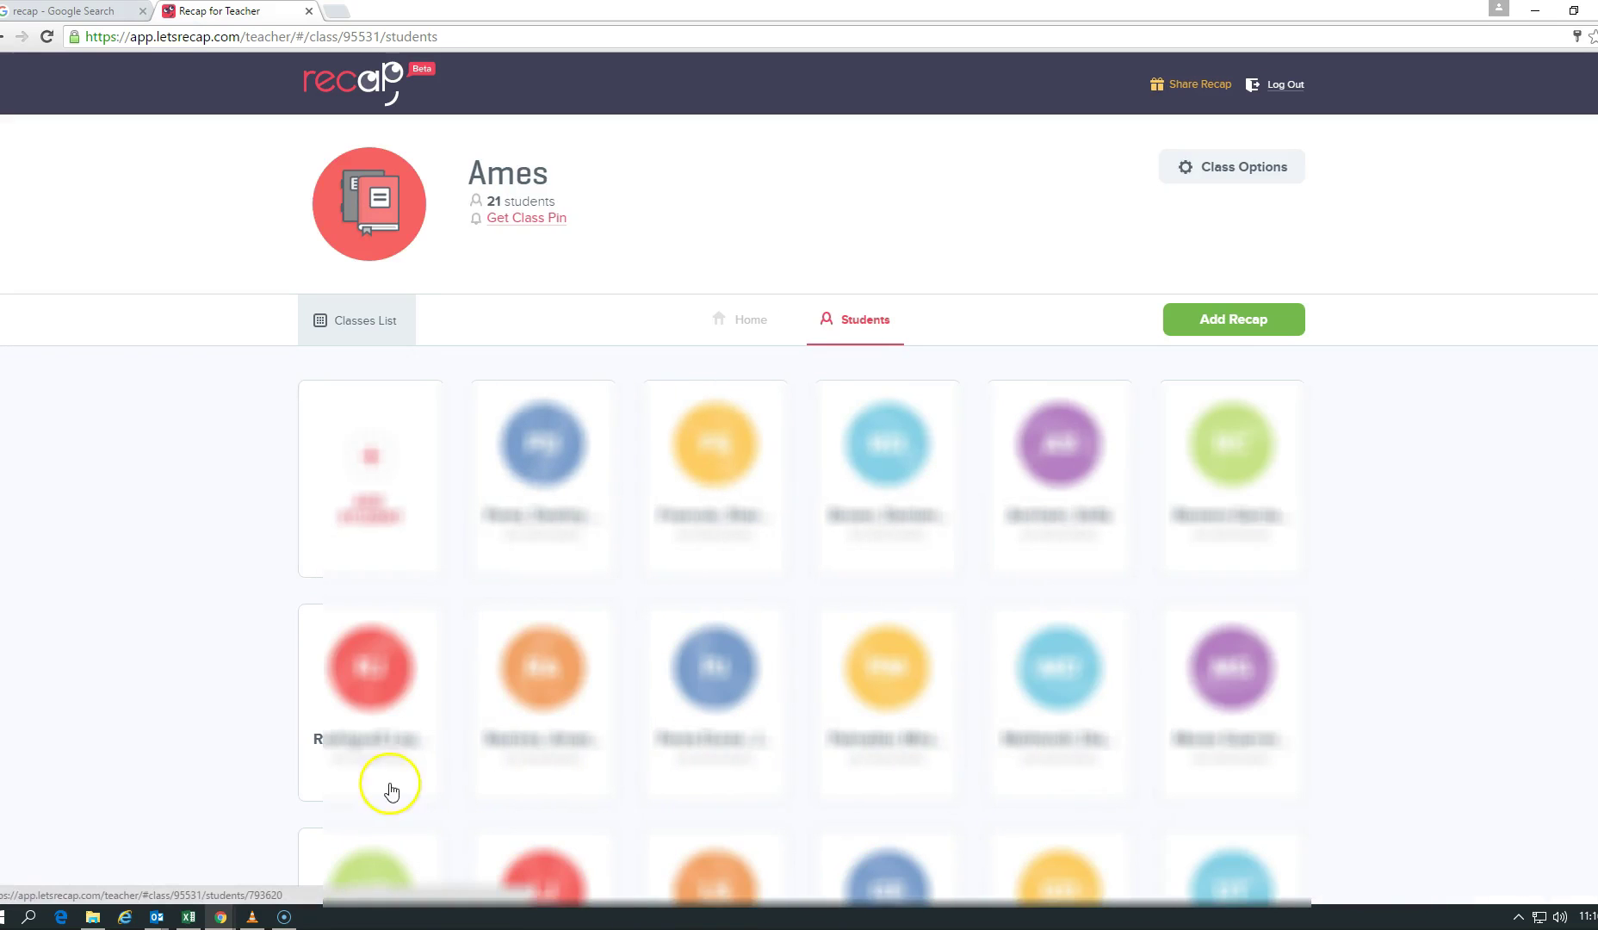
{"action": "left_click", "coordinate": [1188, 524]}
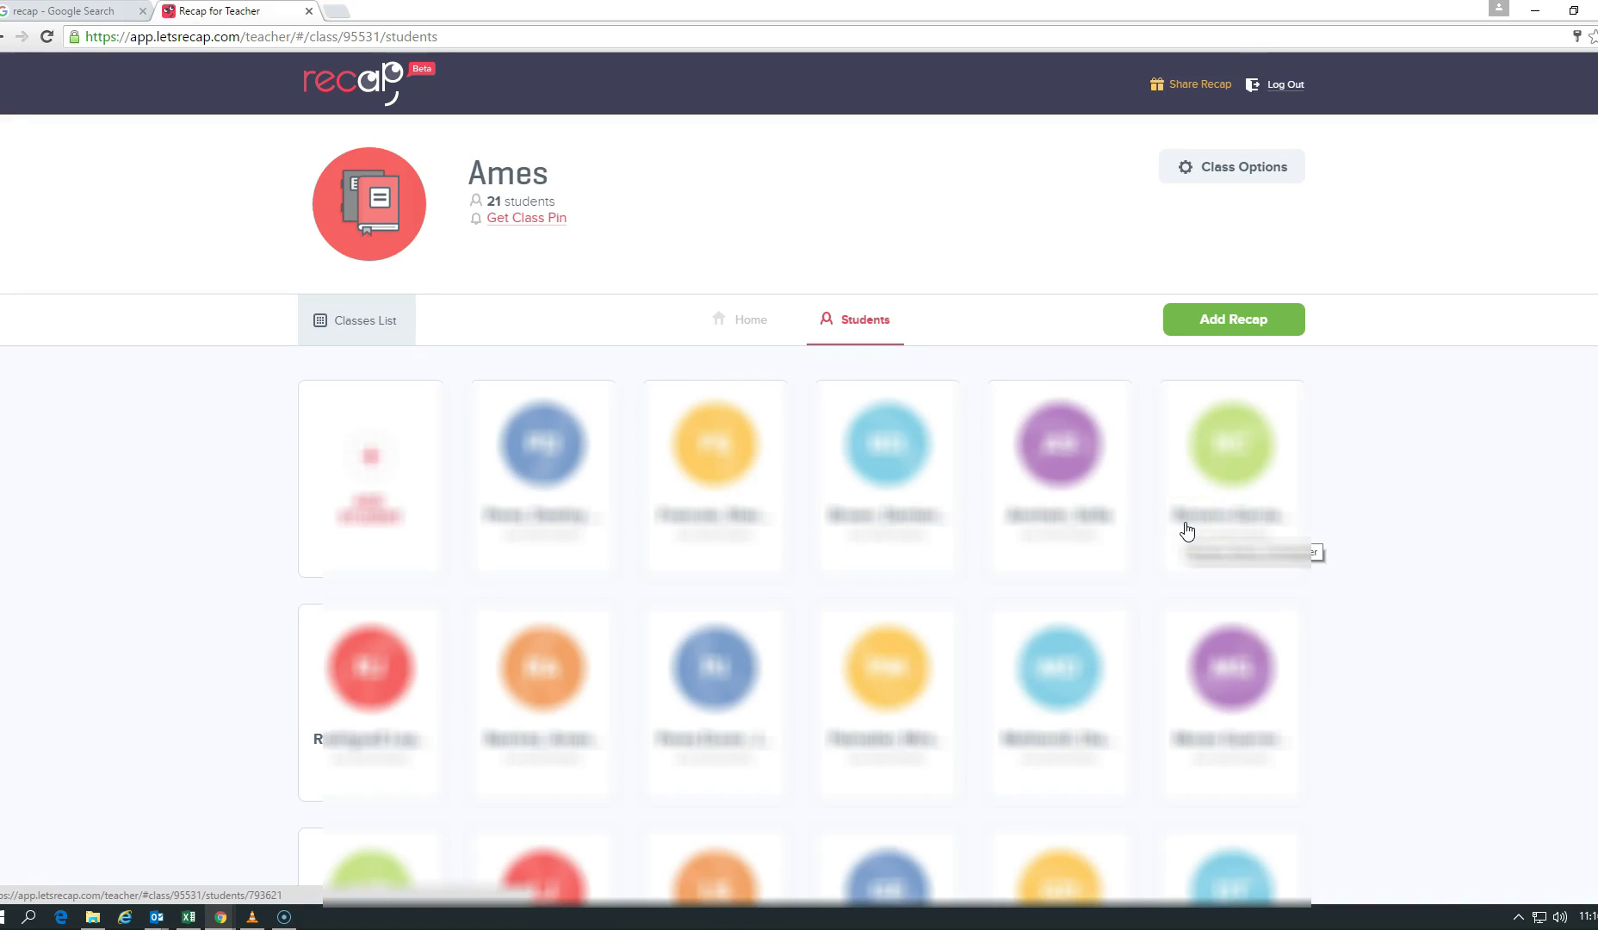
{"action": "left_click", "coordinate": [533, 219]}
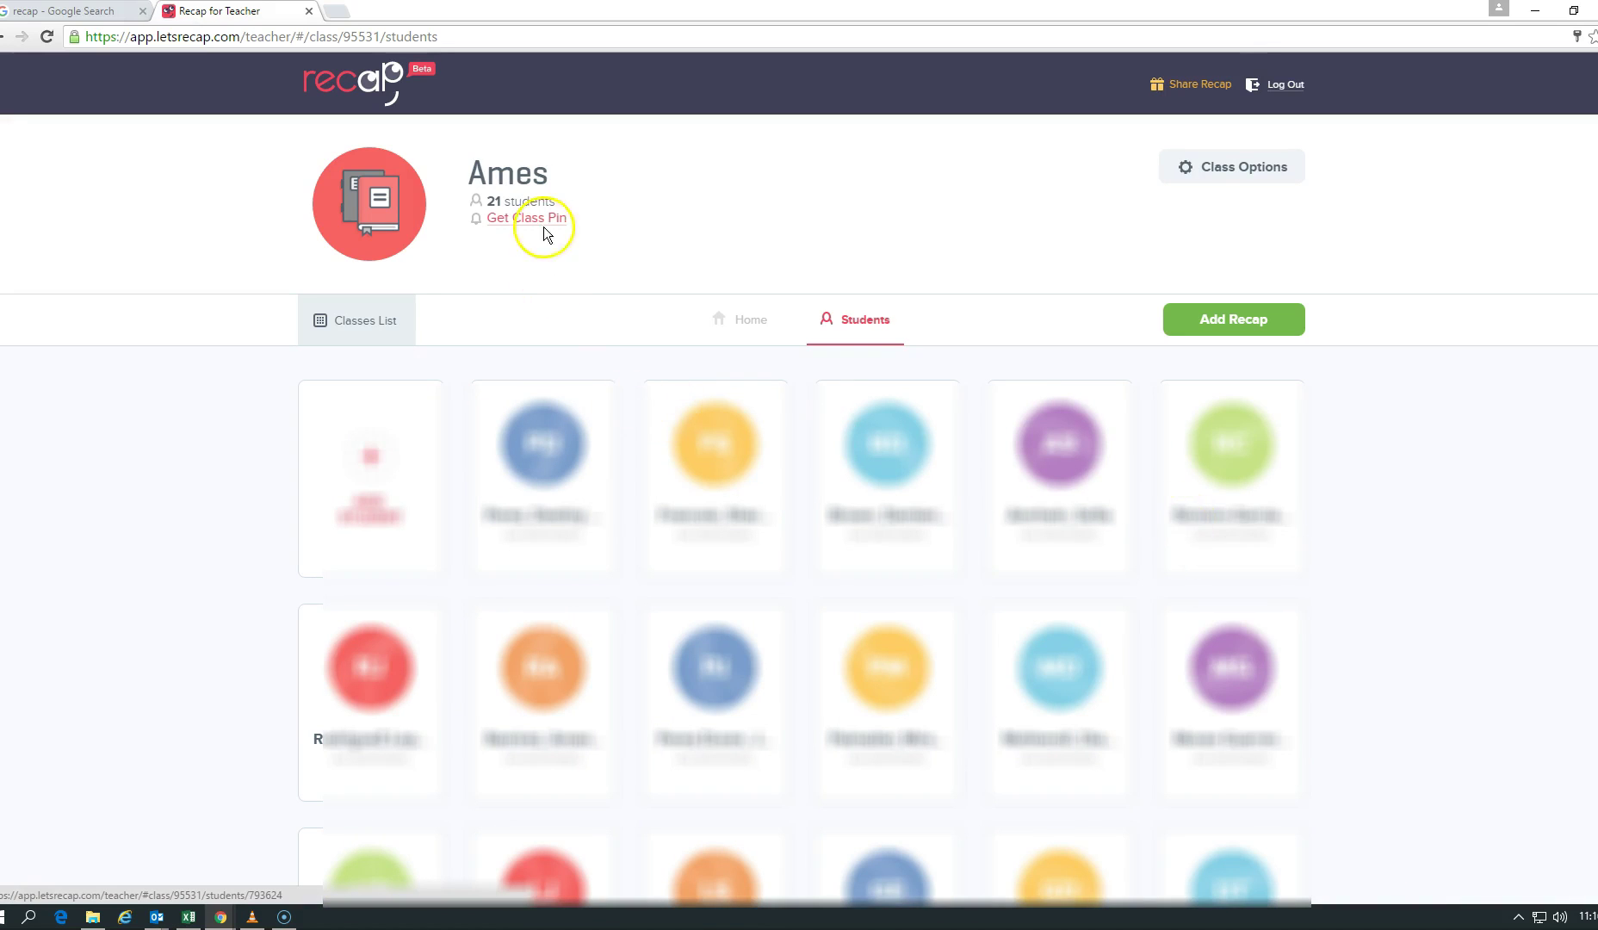
Step: Point out the sign-in URL and class pin, then dismiss the instructions modal
{"action": "left_click", "coordinate": [582, 215]}
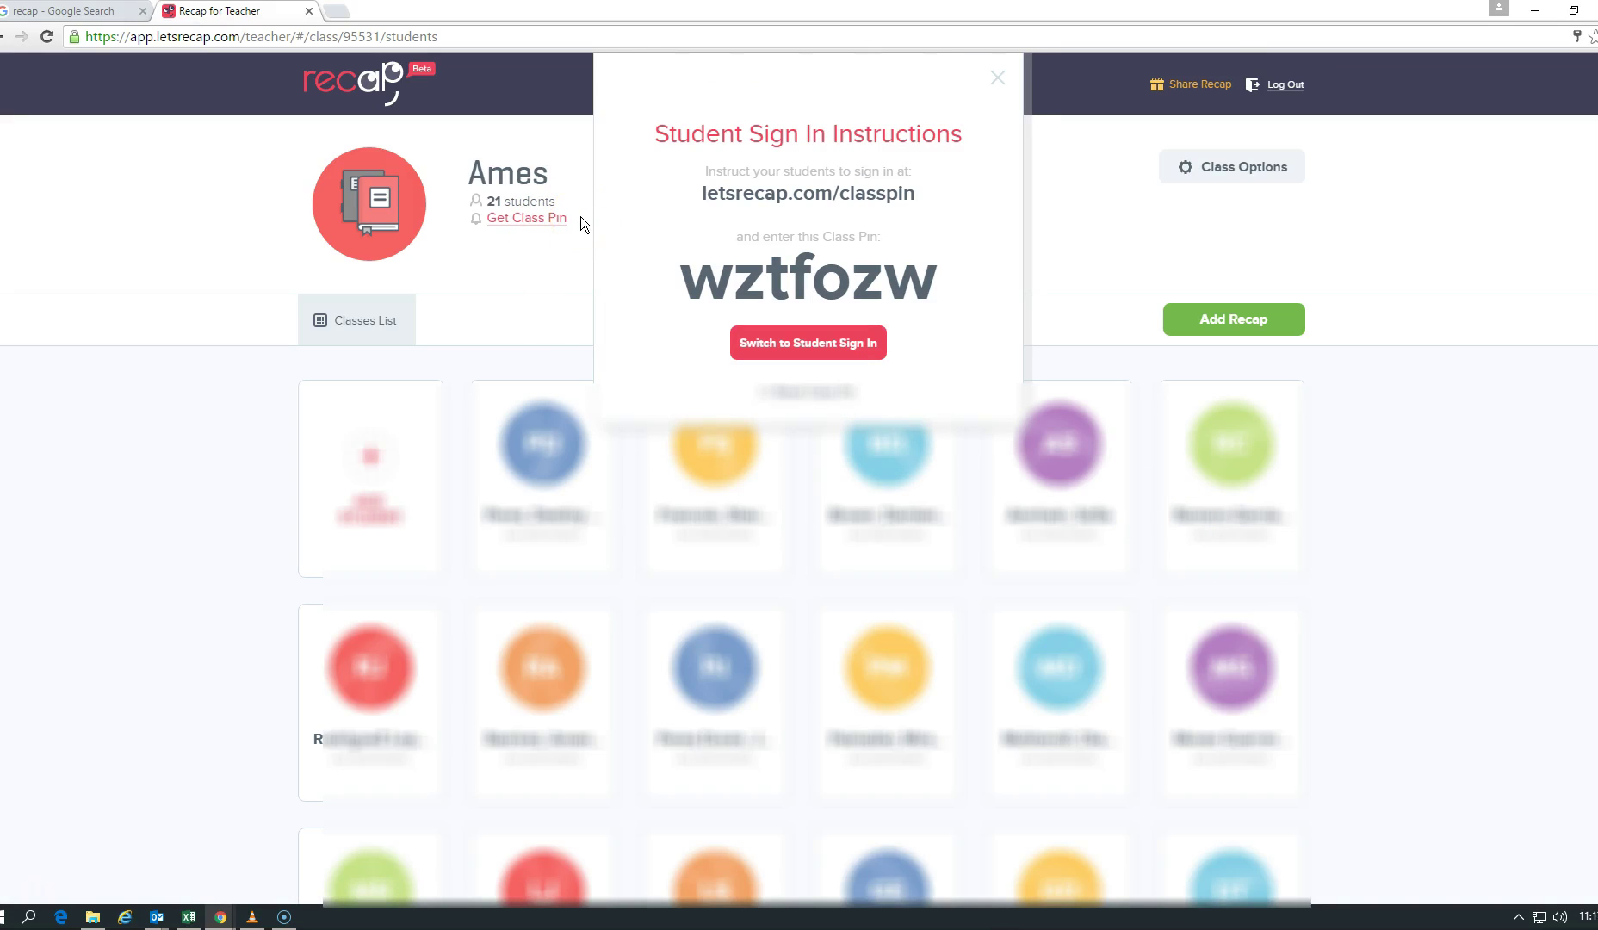
{"action": "mouse_move", "coordinate": [820, 259]}
{"action": "left_mouse_down"}
{"action": "mouse_move", "coordinate": [742, 259]}
{"action": "mouse_move", "coordinate": [732, 301]}
{"action": "left_mouse_up"}
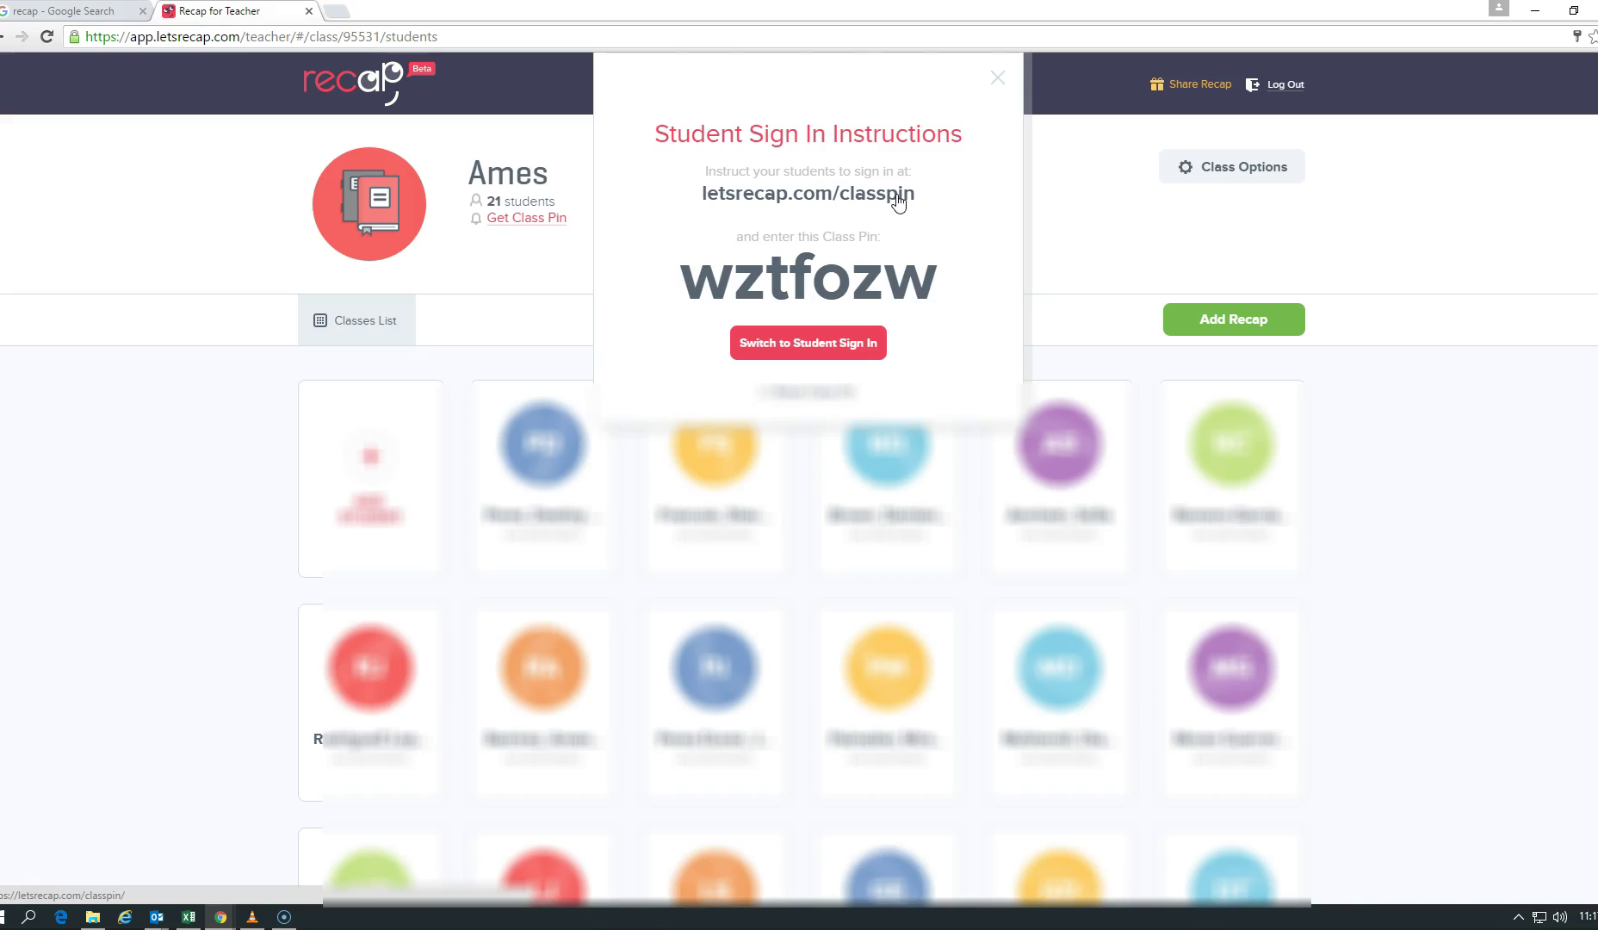
{"action": "left_click", "coordinate": [937, 297]}
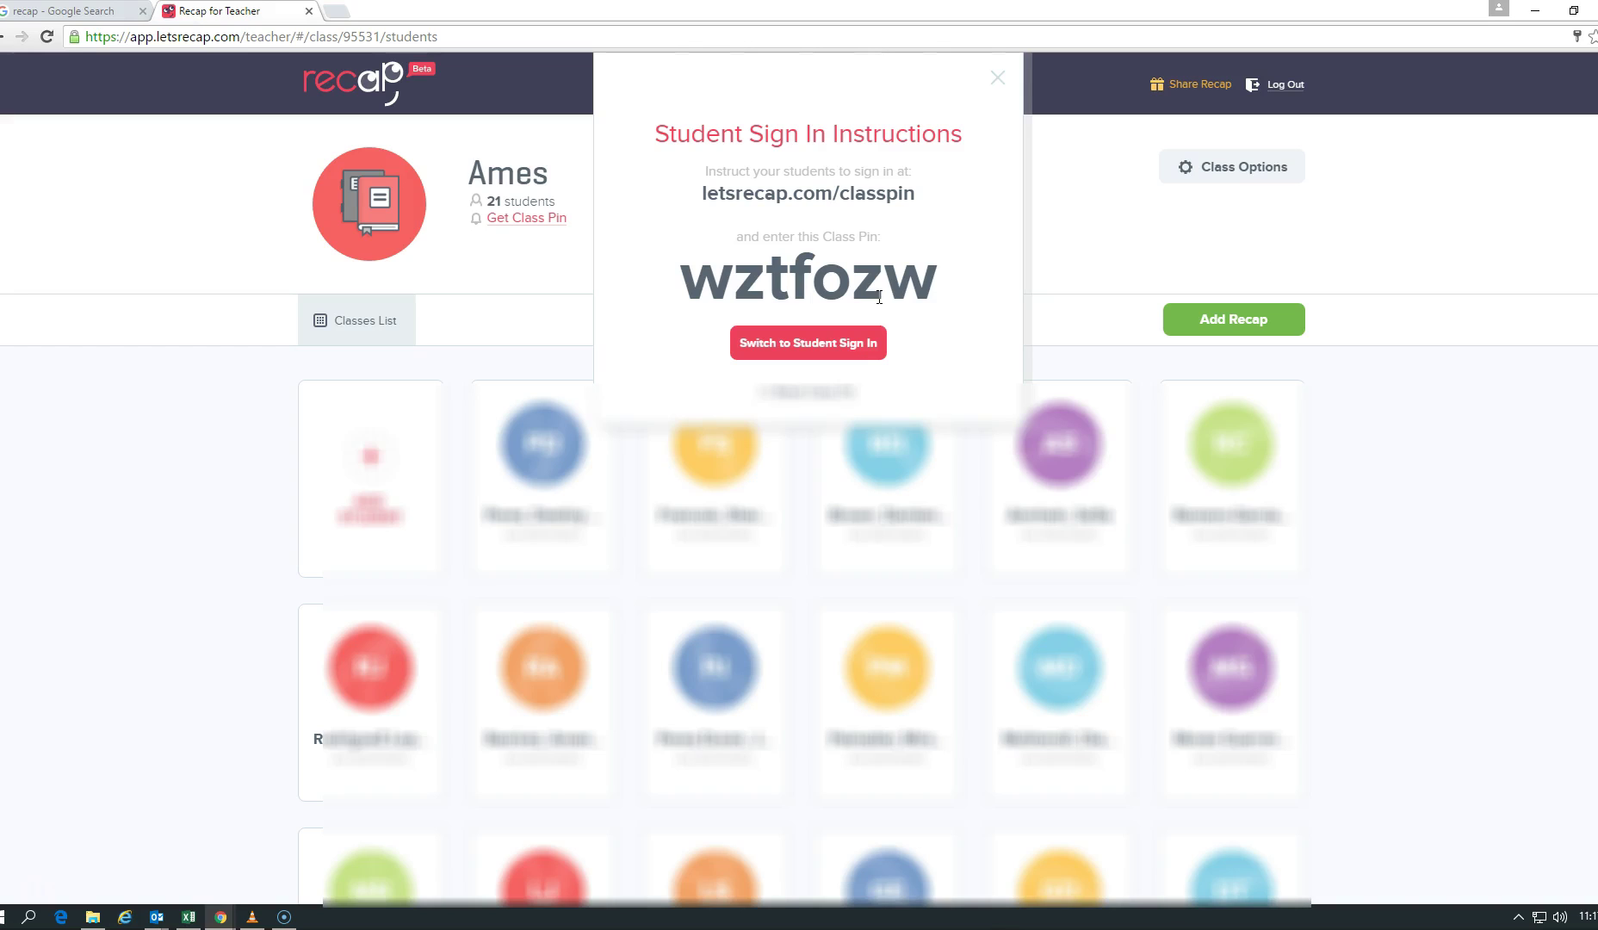
{"action": "left_click", "coordinate": [1079, 228]}
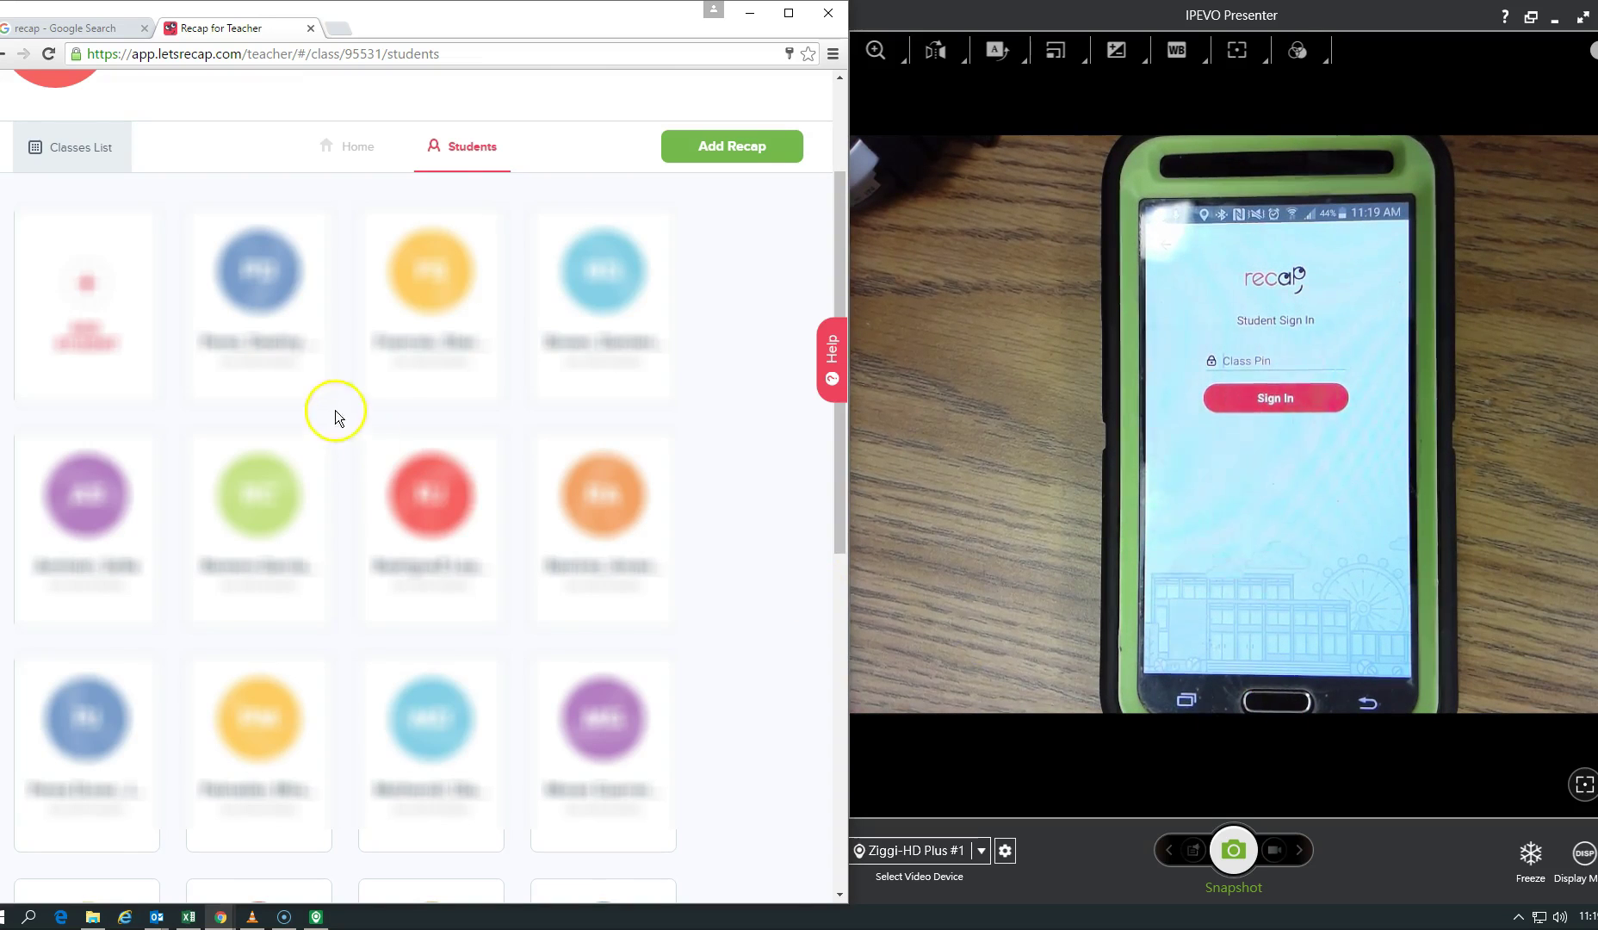
Step: Scroll to the top of the Ames page and reopen the Get Class Pin instructions
{"action": "scroll", "coordinate": [418, 403], "scroll_direction": "up", "scroll_amount": 3}
{"action": "left_click", "coordinate": [199, 237]}
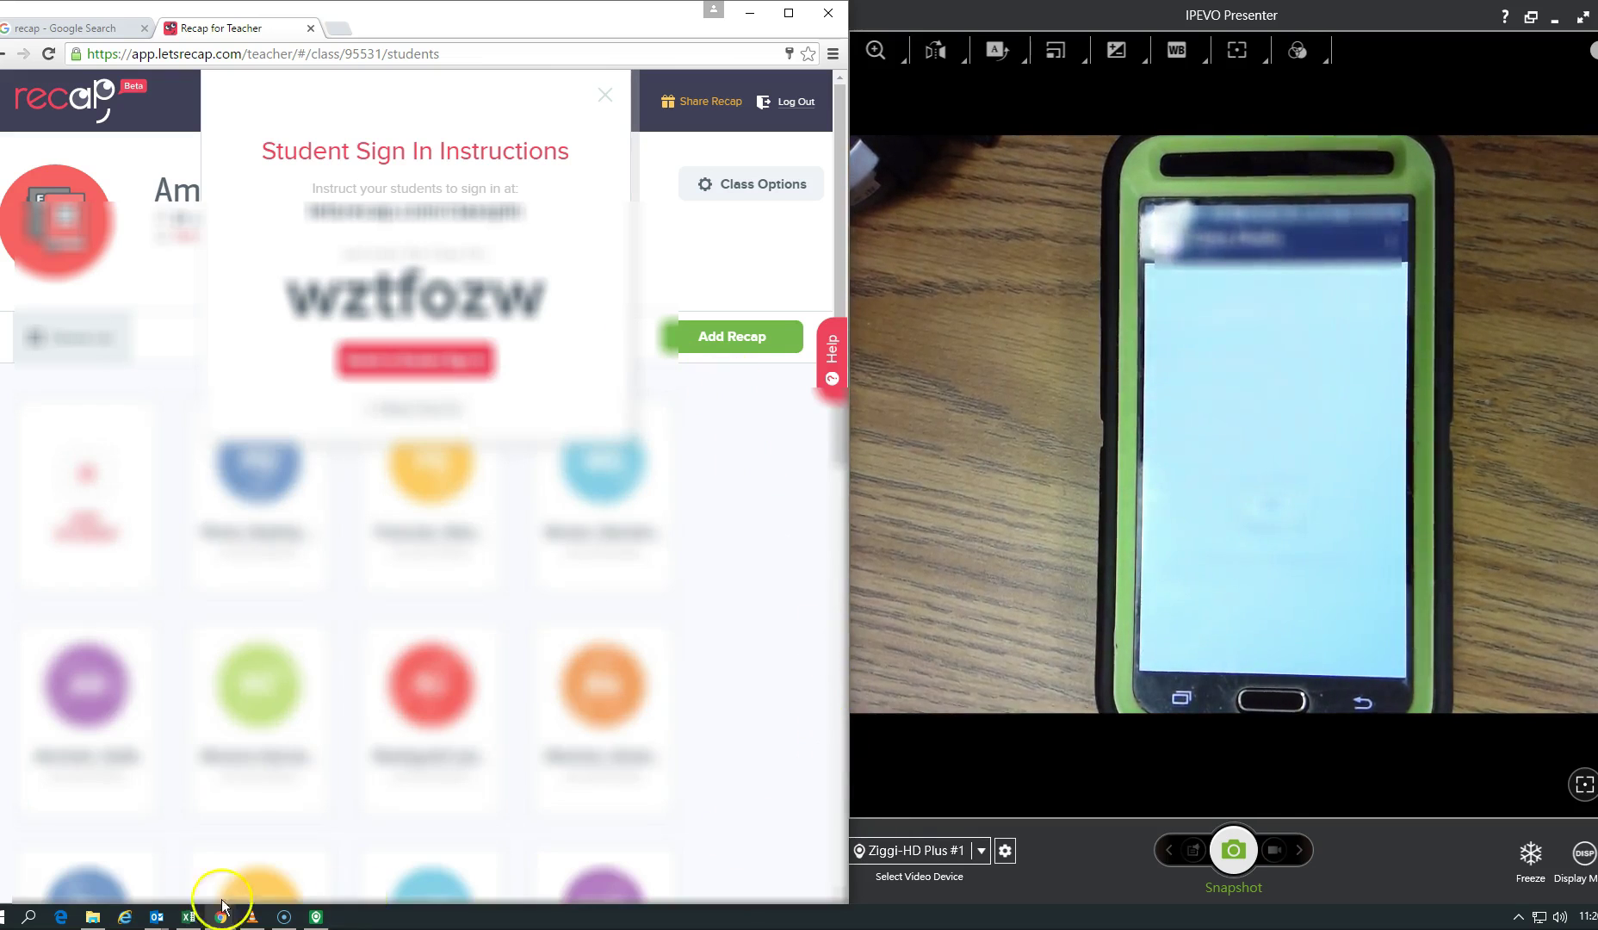
Step: Dismiss the pin instructions, maximize Chrome, and begin a new recap for Ames
{"action": "left_click", "coordinate": [29, 893]}
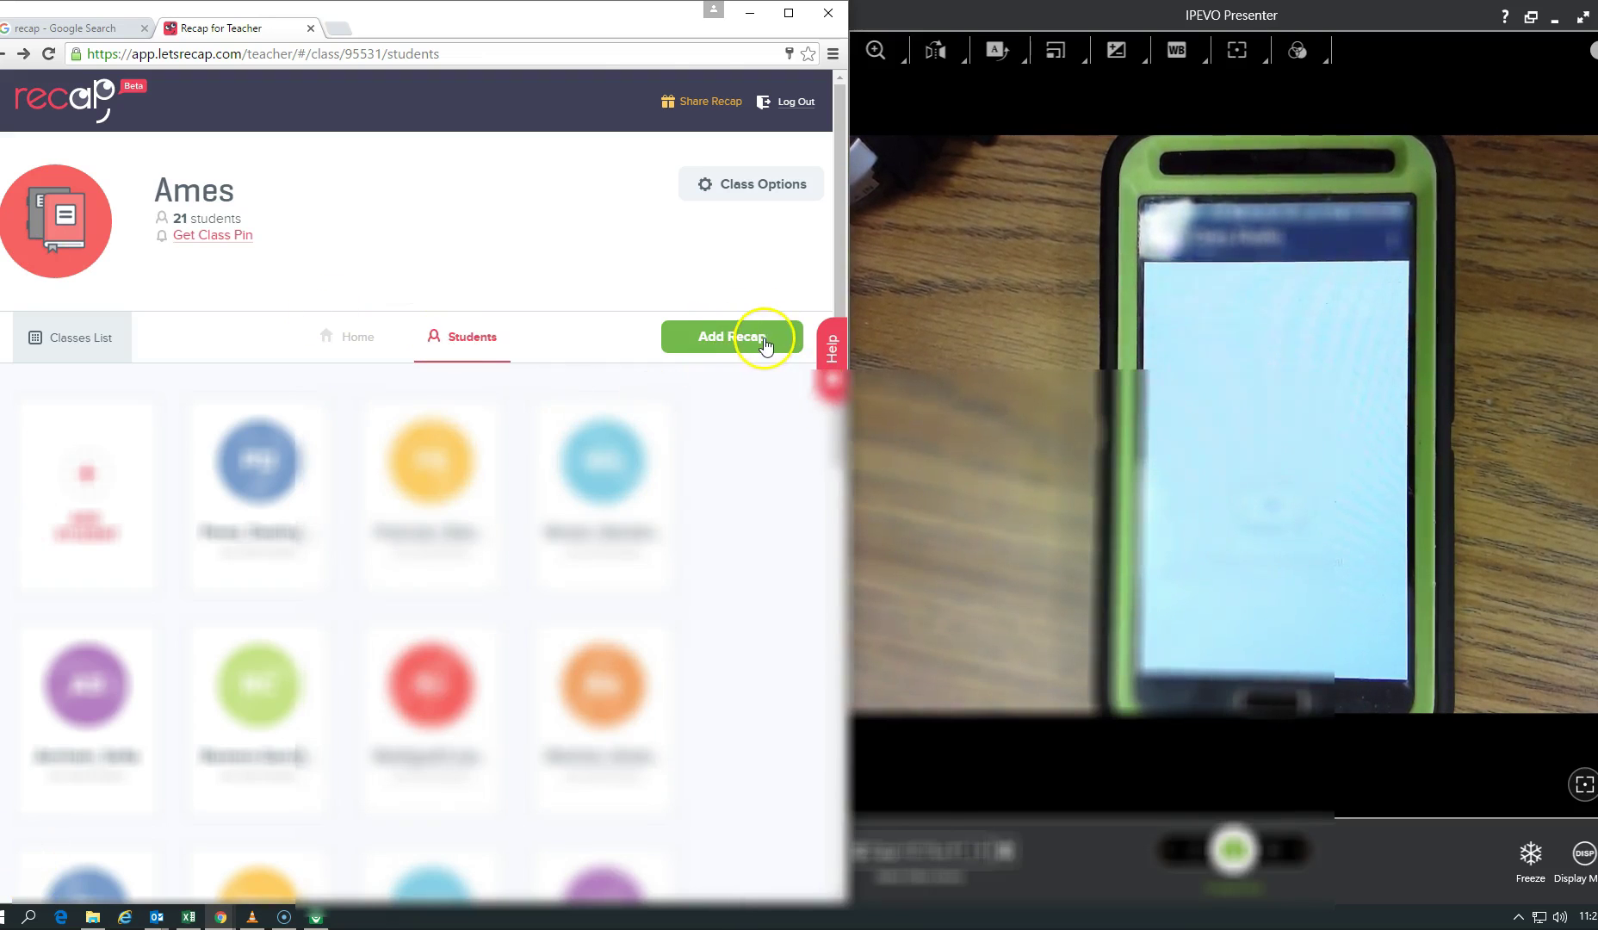
{"action": "left_click", "coordinate": [788, 12]}
{"action": "left_click", "coordinate": [1209, 321]}
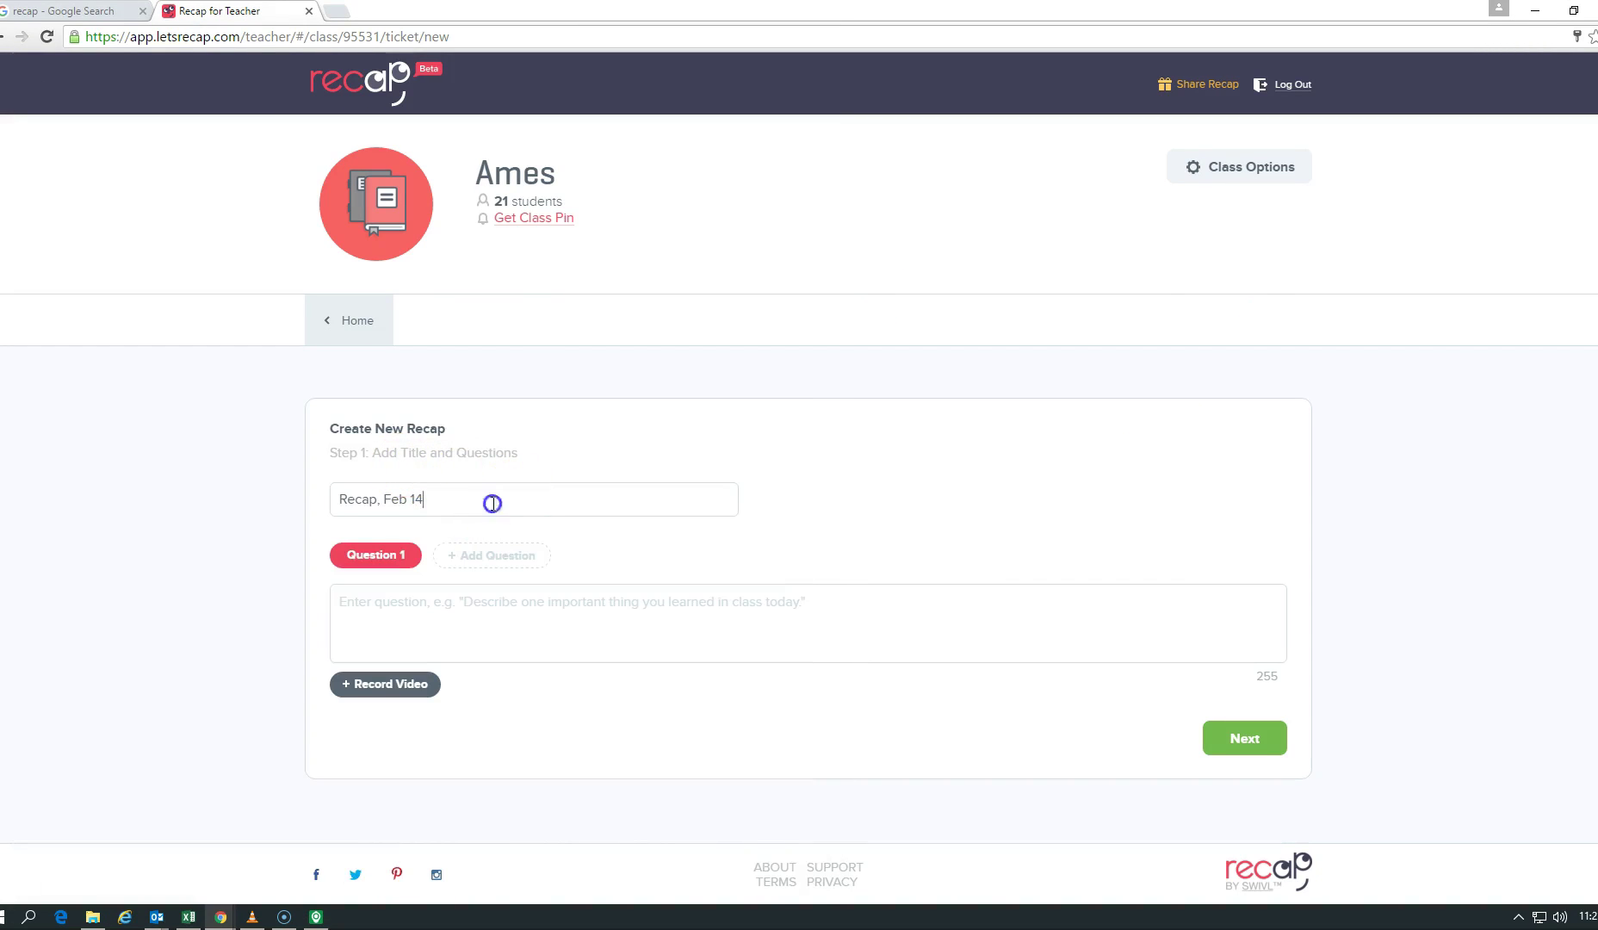
Step: Title the recap 'Ms Excel', ask 'What did you learn about MS Excel?', and snap the browser left
{"action": "left_click_drag", "start_coordinate": [492, 502], "coordinate": [331, 506]}
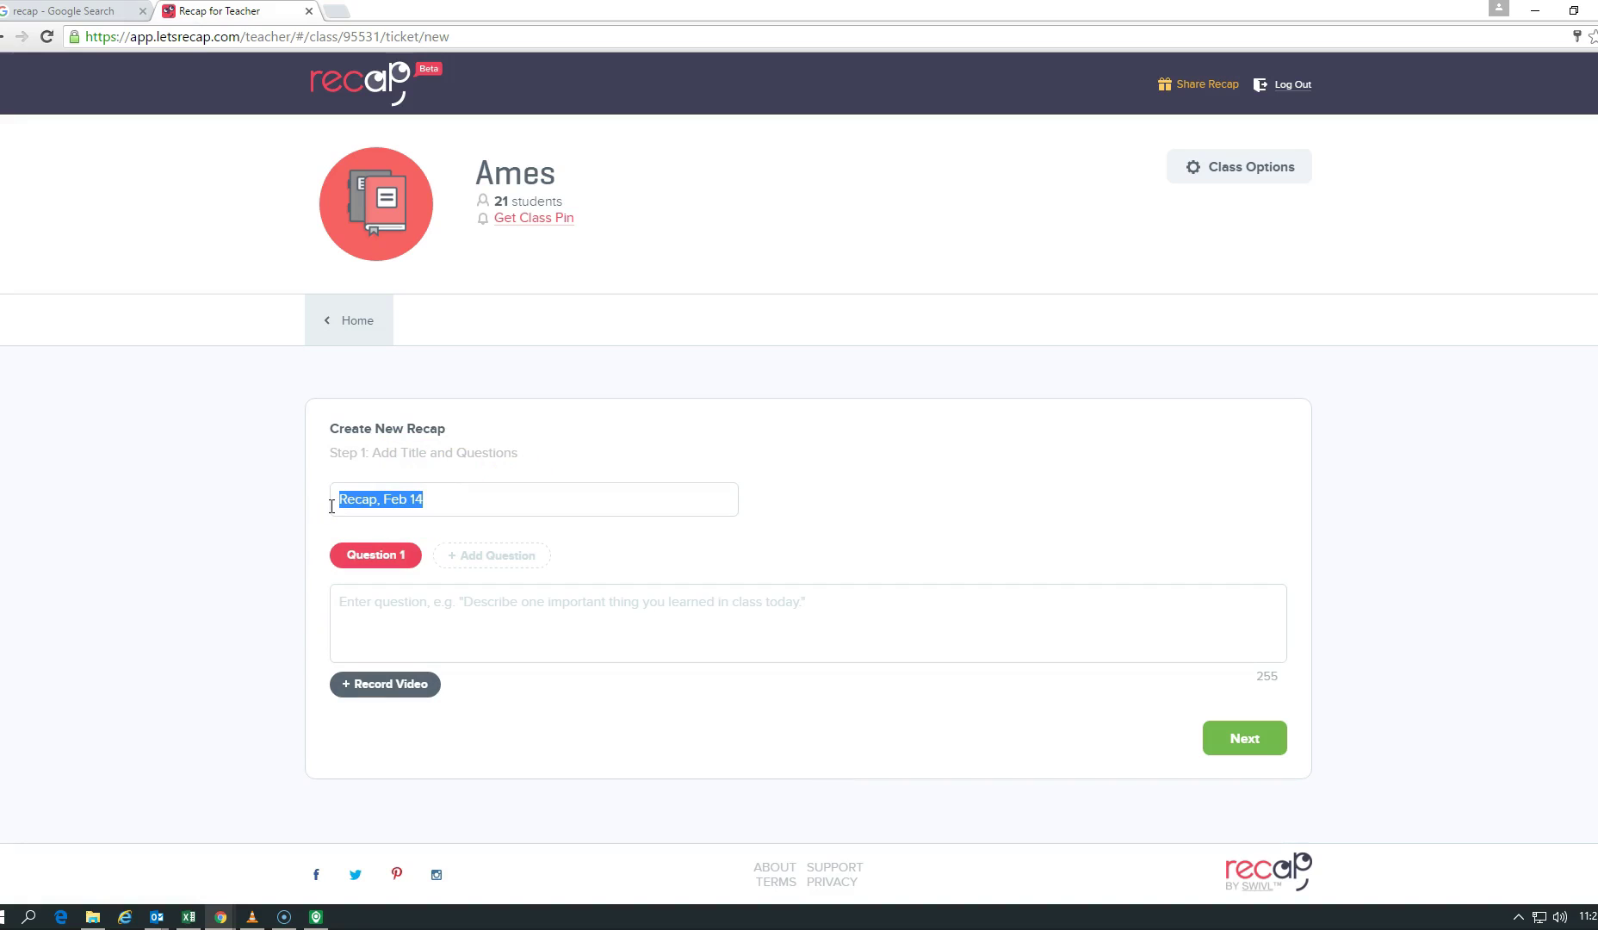
{"action": "type", "text": "Ms Excel"}
{"action": "left_click", "coordinate": [590, 611]}
{"action": "type", "text": "Wh"}
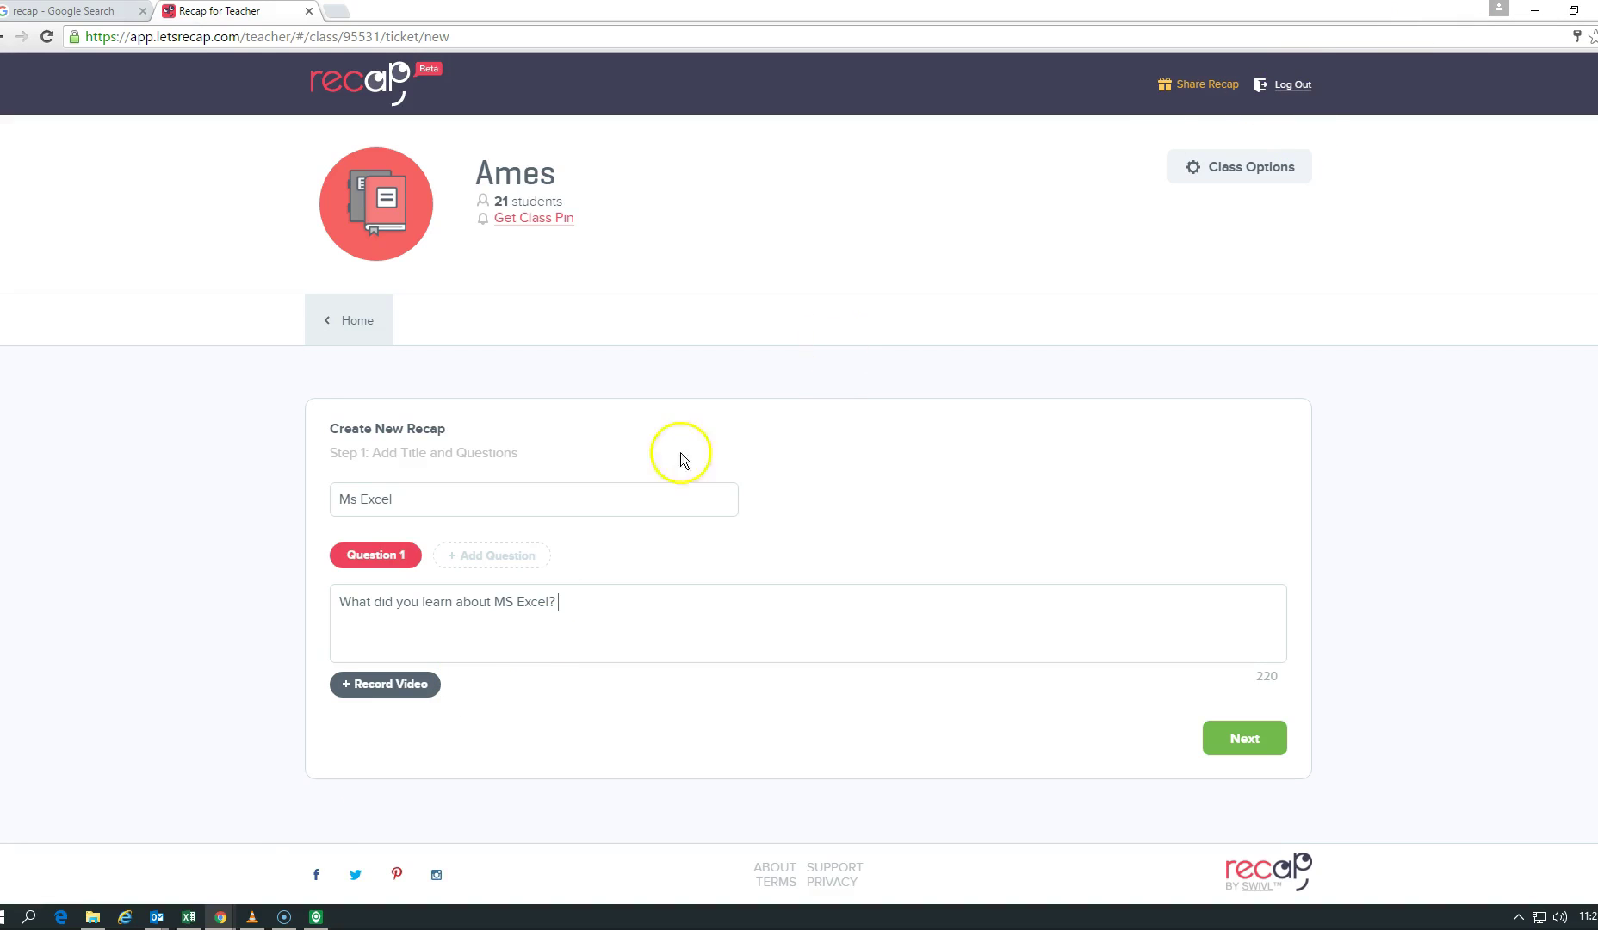
{"action": "key", "text": "super+Left"}
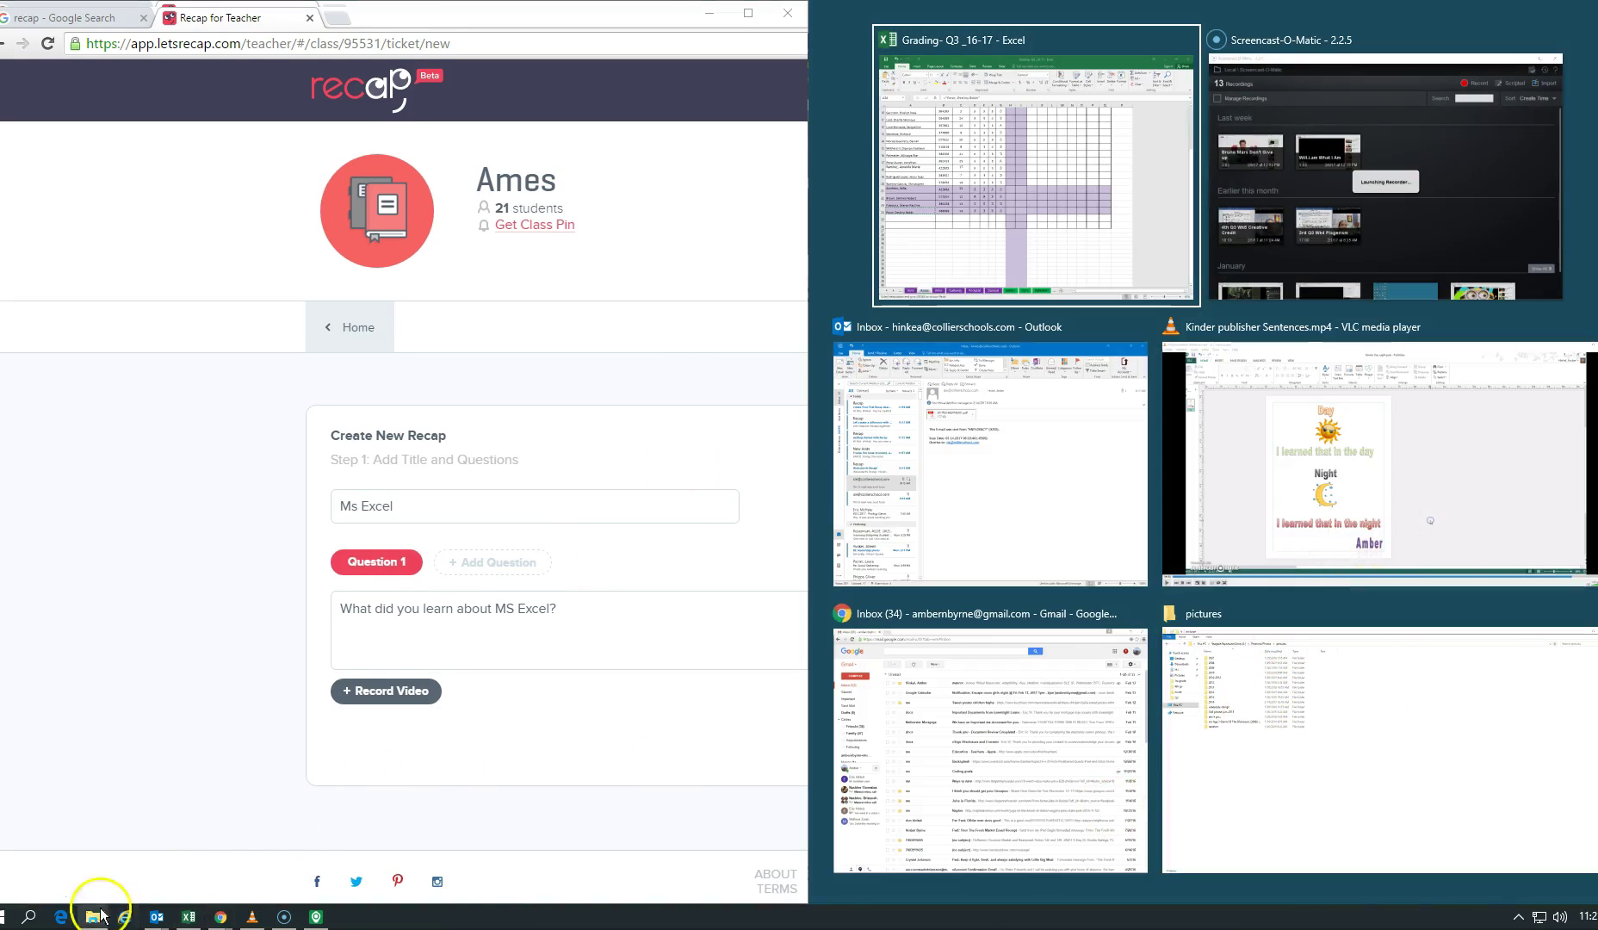
Step: Place IPEVO Presenter beside the browser and keep a 30s maximum recording time
{"action": "left_click", "coordinate": [28, 873]}
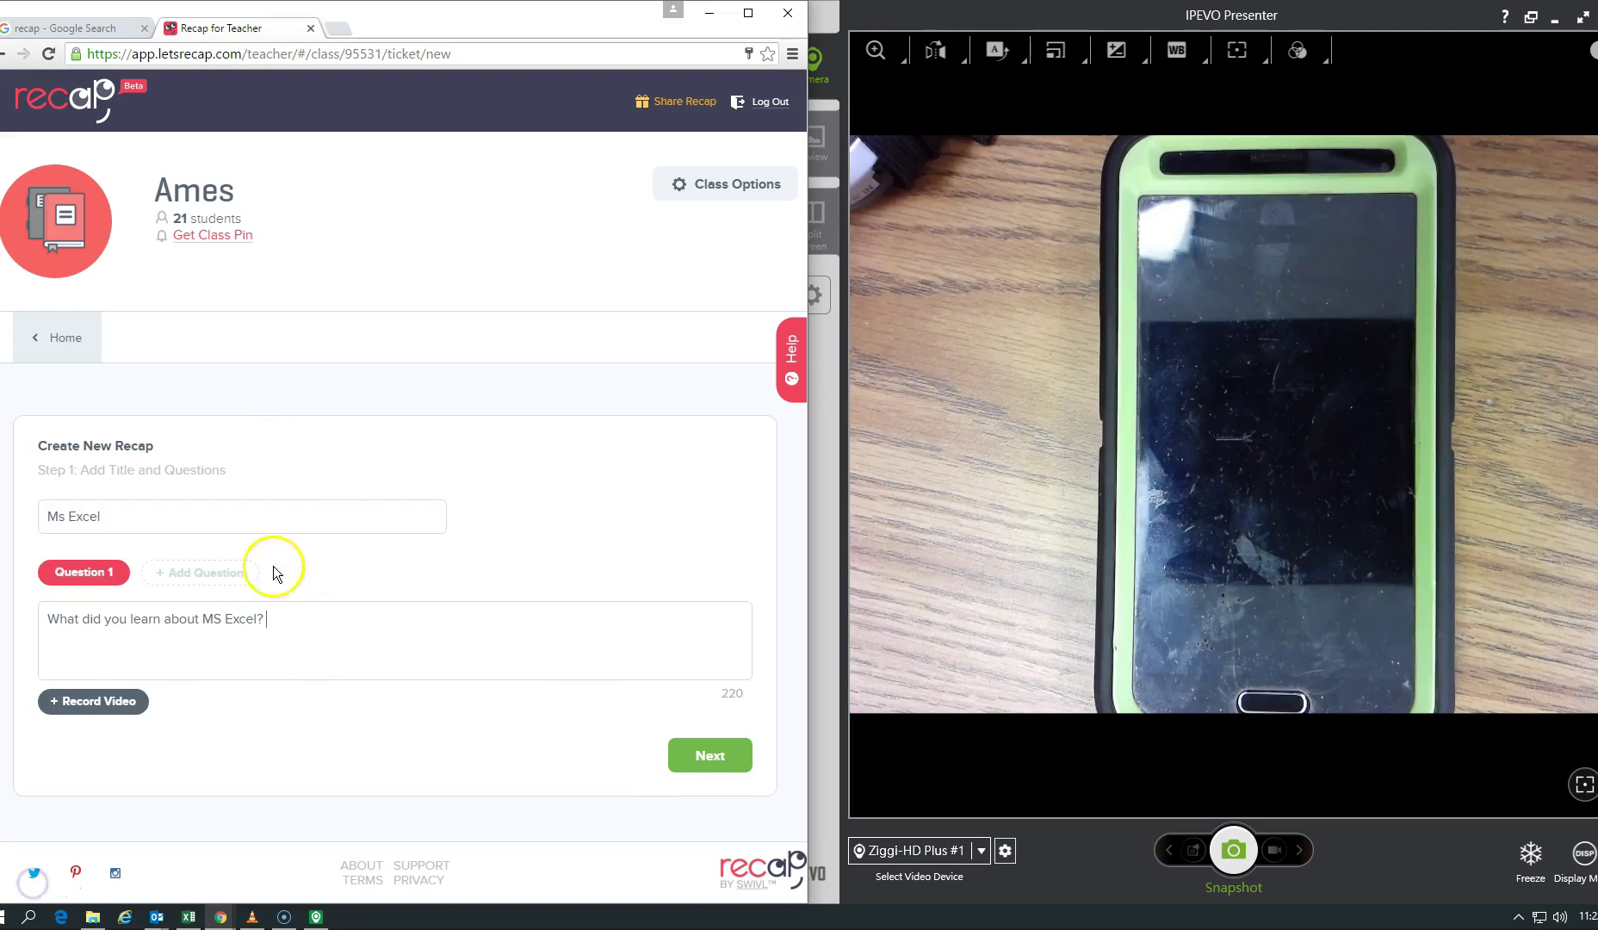
{"action": "left_click", "coordinate": [715, 755]}
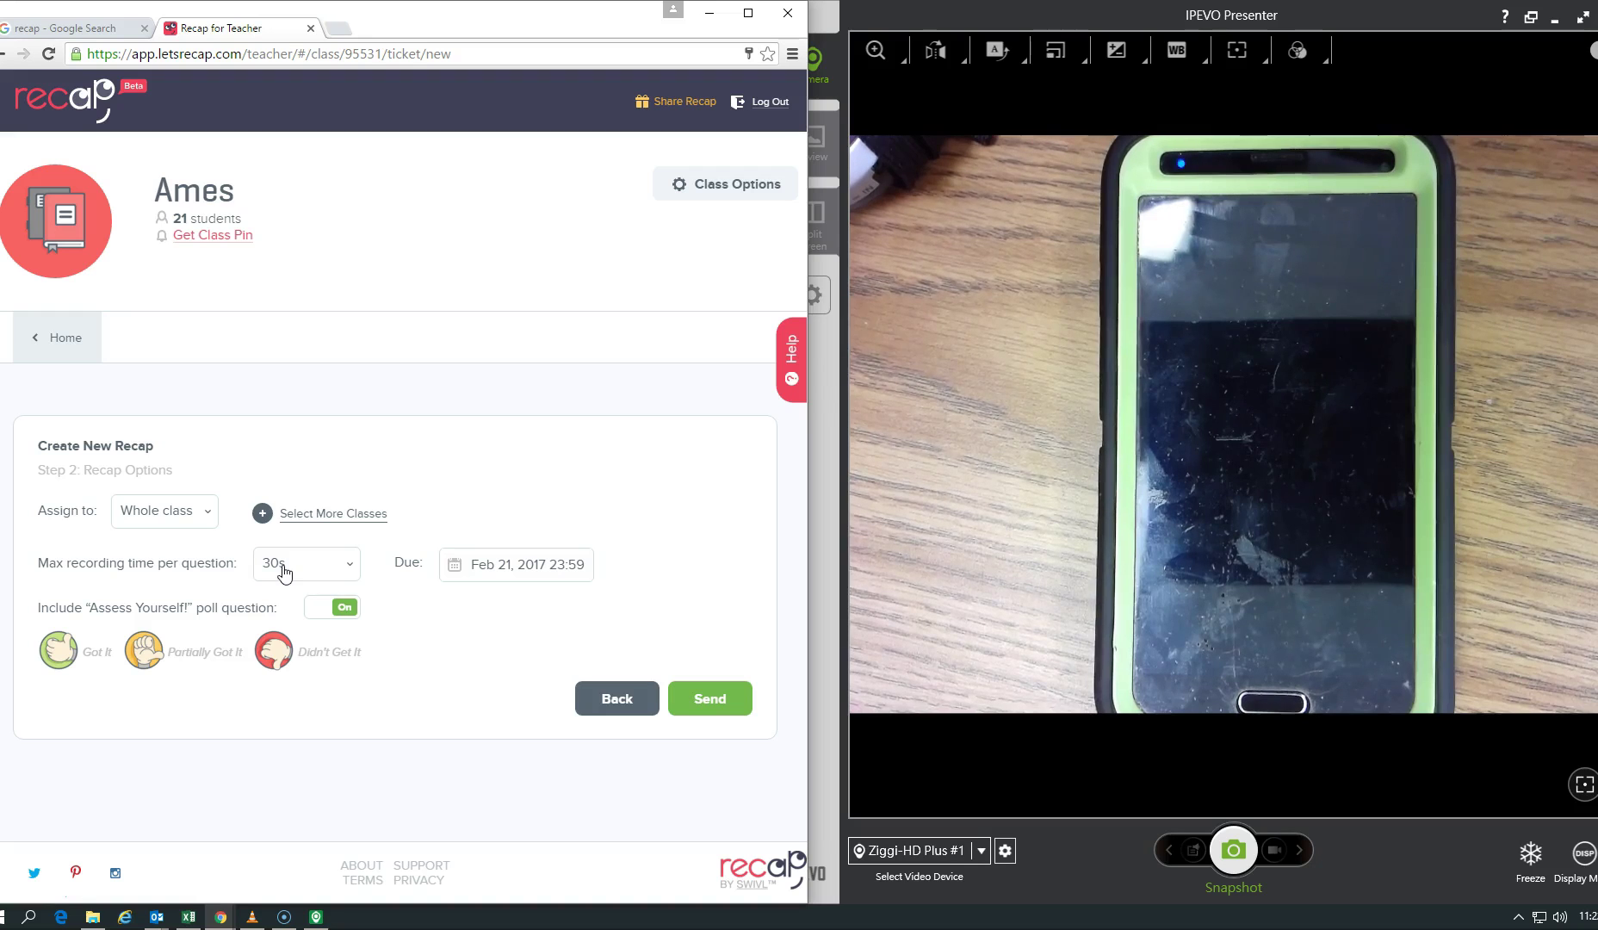
{"action": "left_click", "coordinate": [284, 570]}
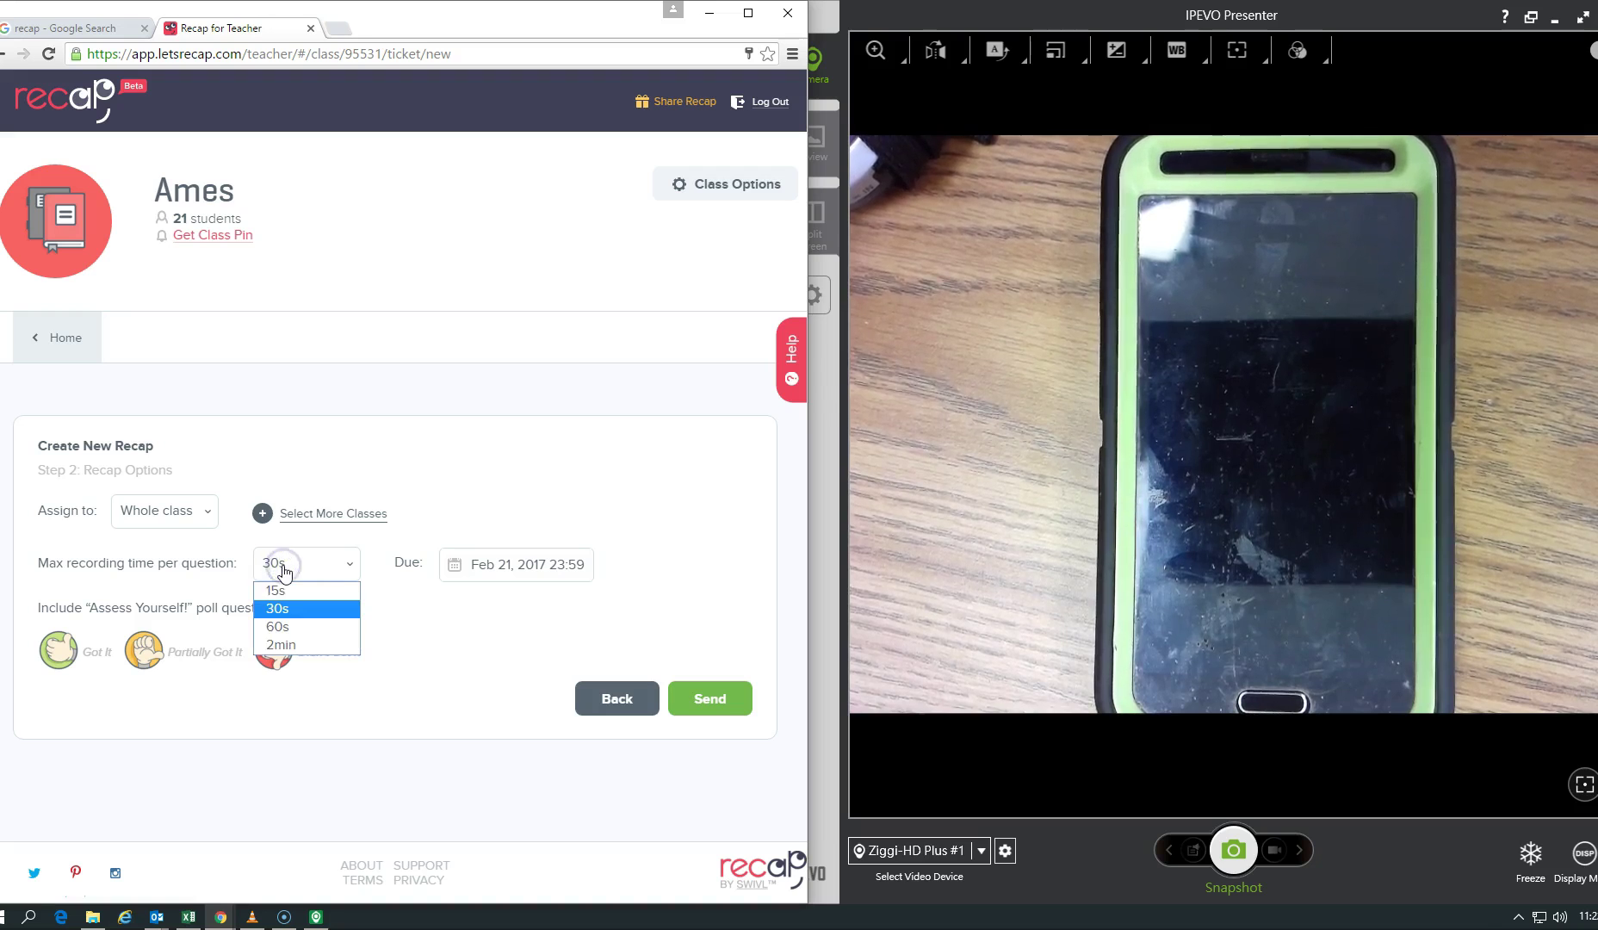
{"action": "left_click", "coordinate": [294, 611]}
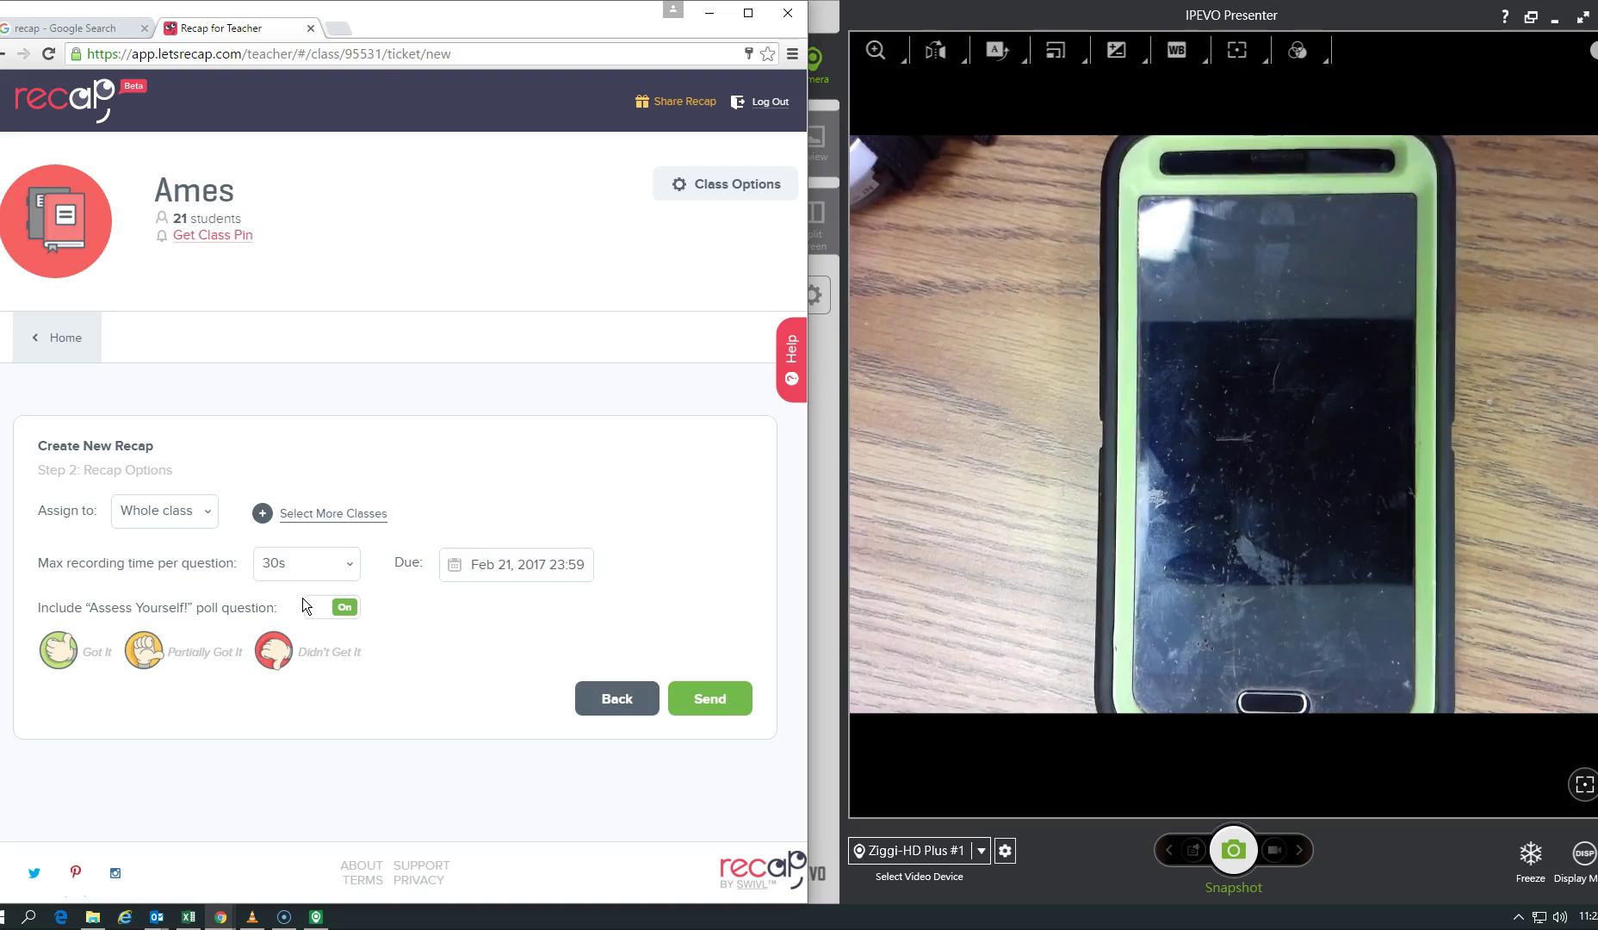
Step: Set the due date to March 3, 2017, keep the self-assessment poll on, and send the recap
{"action": "left_click", "coordinate": [542, 571]}
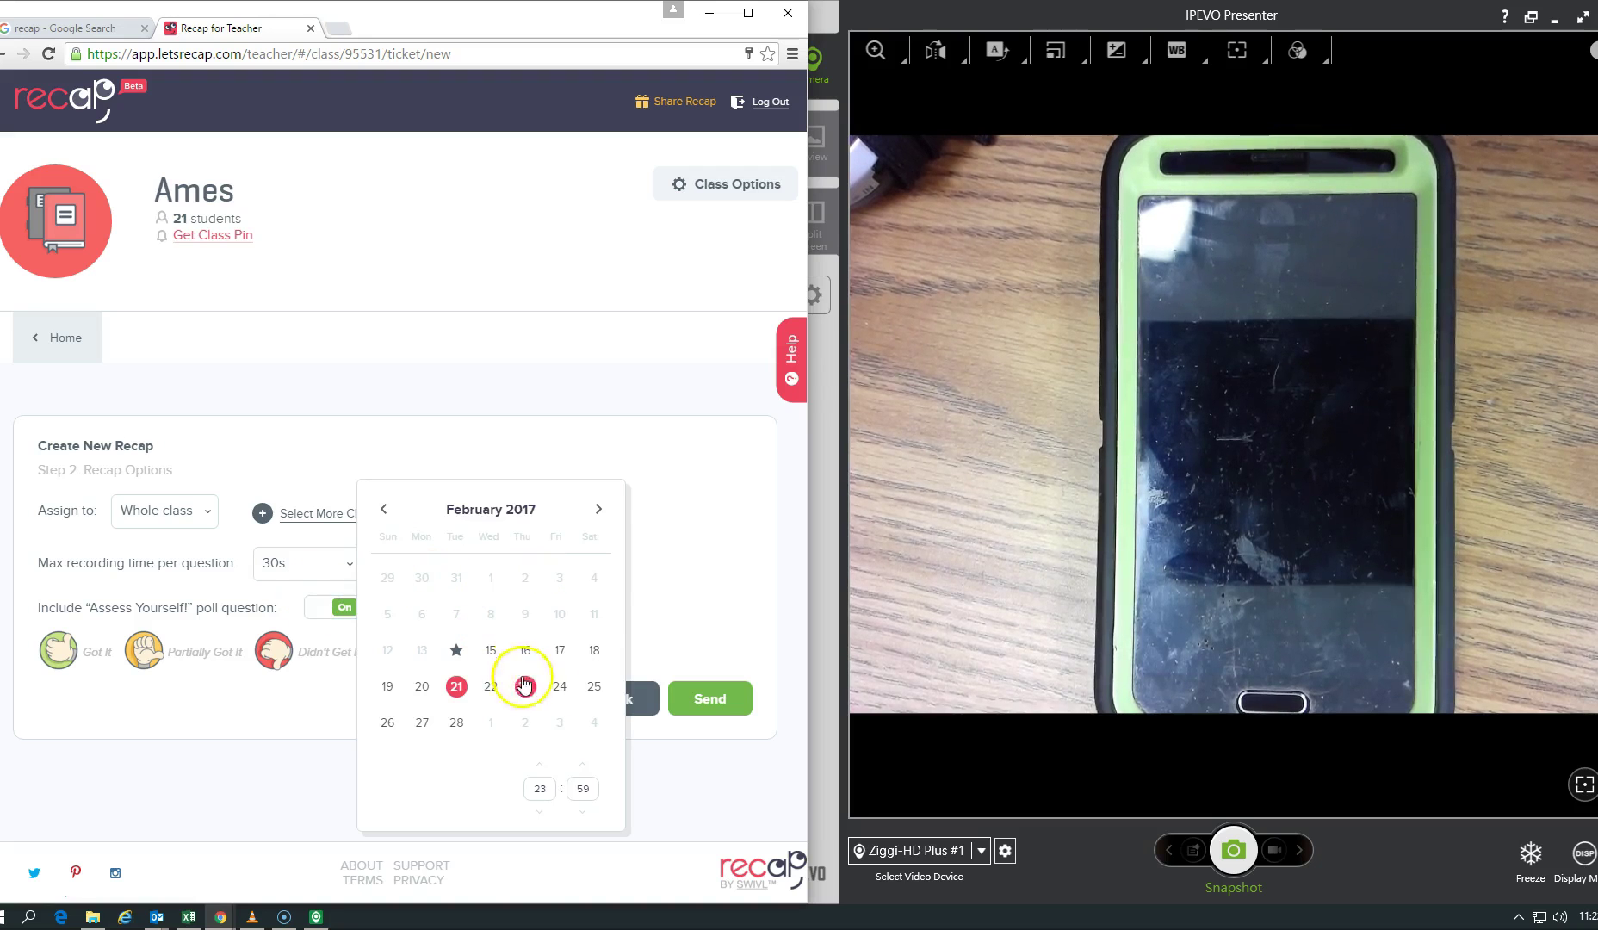
{"action": "left_click", "coordinate": [598, 509]}
{"action": "left_click", "coordinate": [560, 589]}
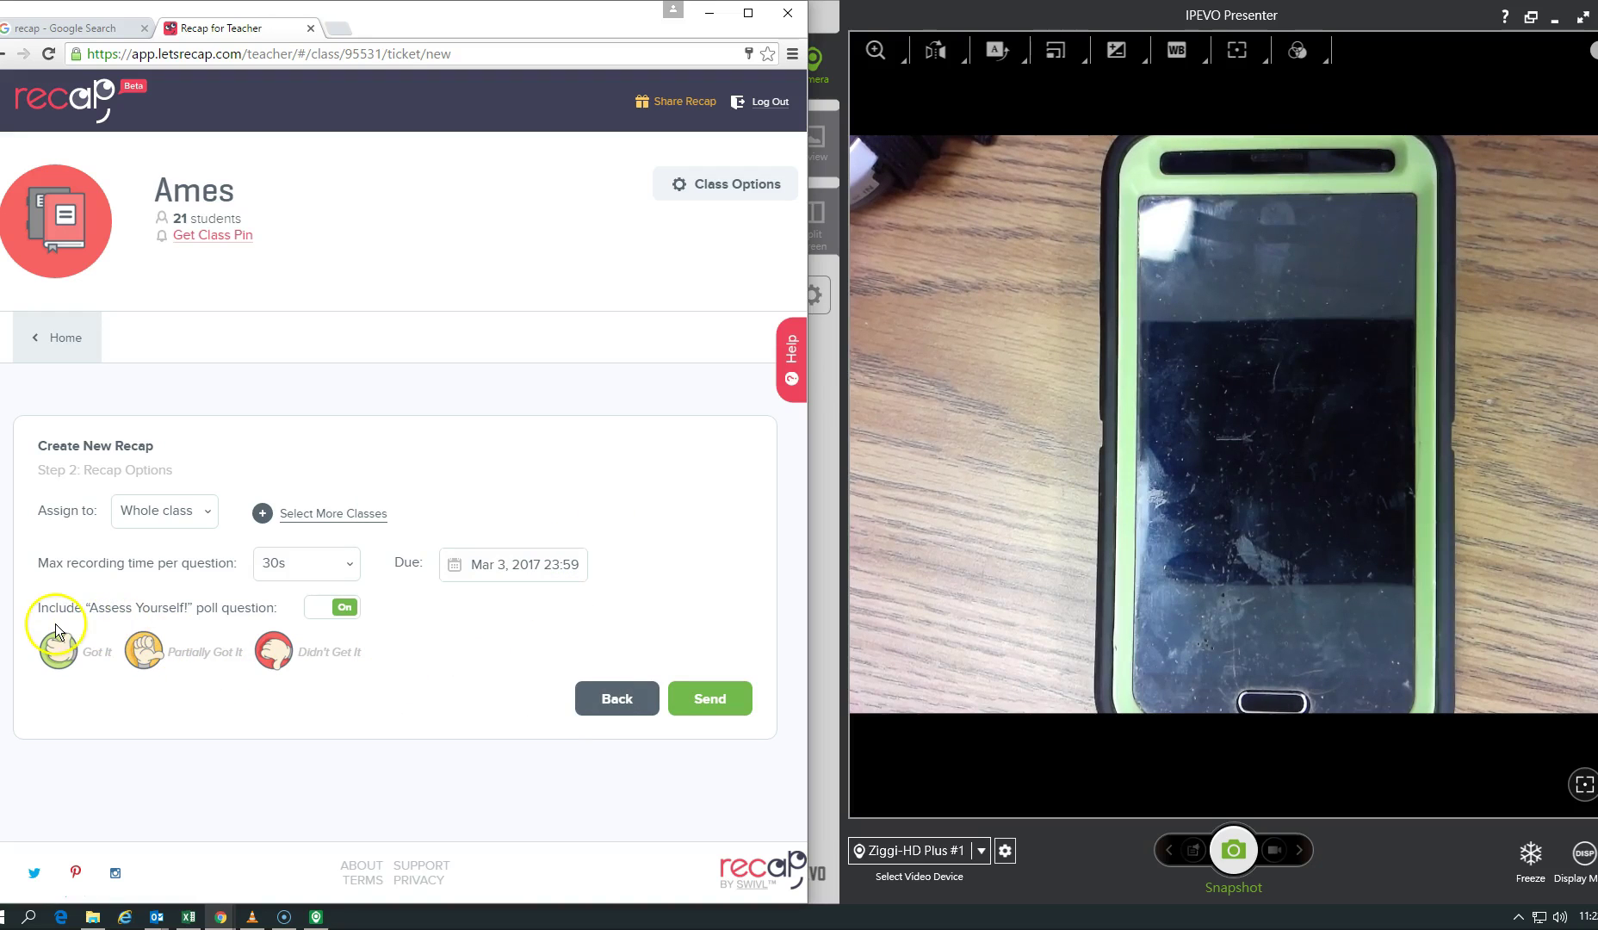
{"action": "left_click", "coordinate": [317, 610]}
{"action": "left_click", "coordinate": [345, 608]}
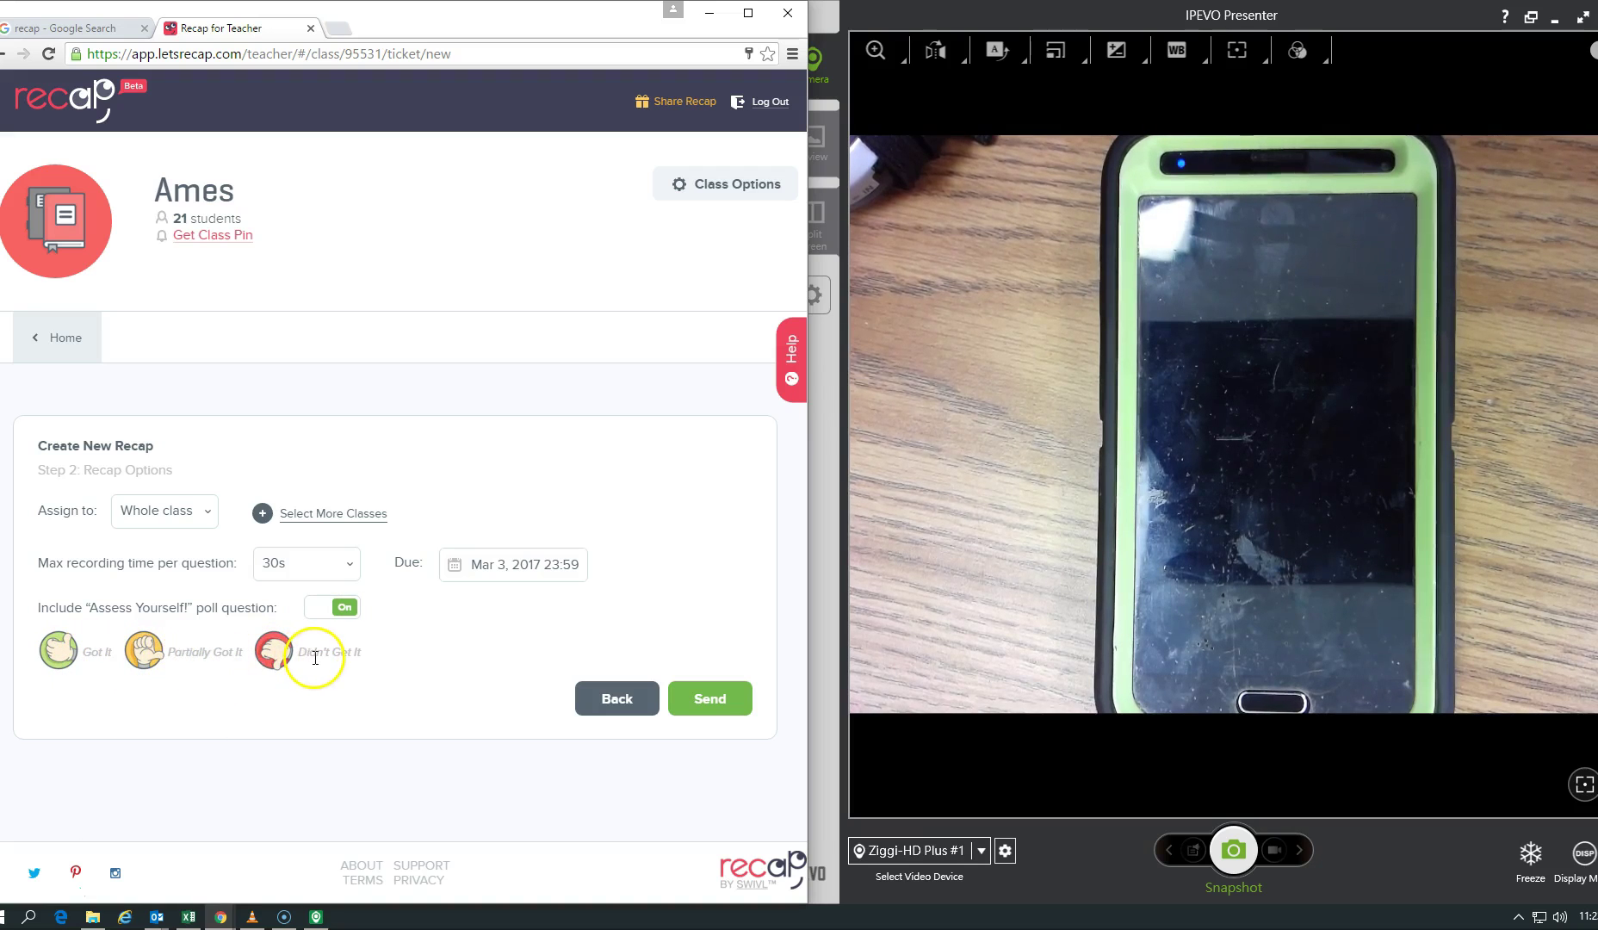
{"action": "left_click", "coordinate": [729, 701]}
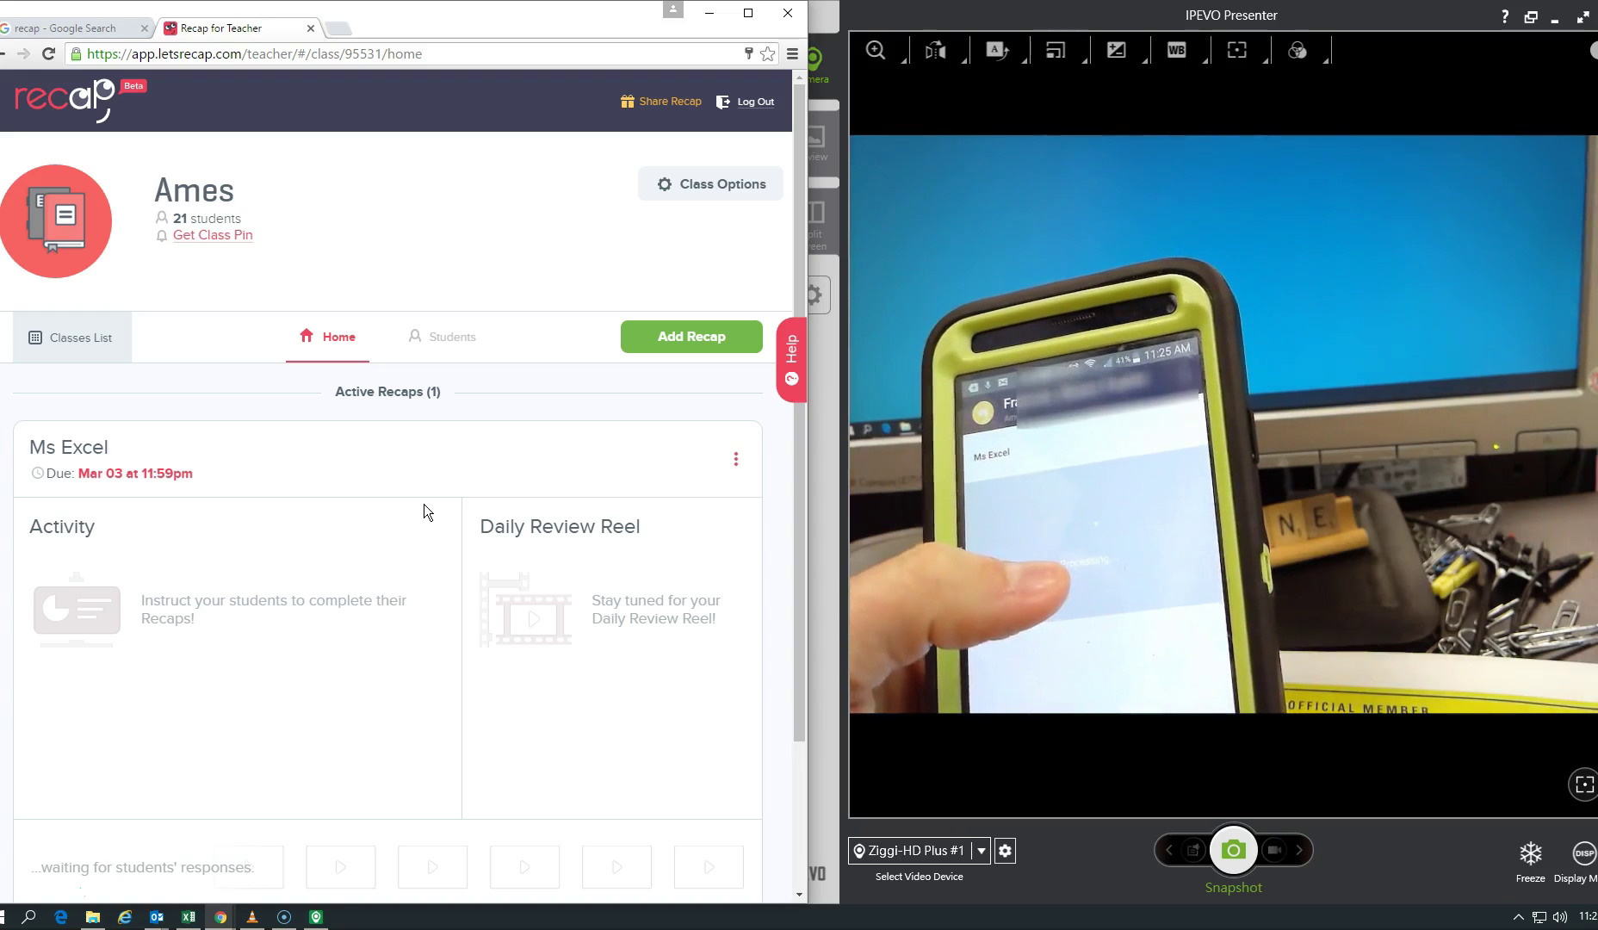
Step: Refresh the Ms Excel results to 1/21 completed and maximize the Chrome window
{"action": "left_click", "coordinate": [50, 895]}
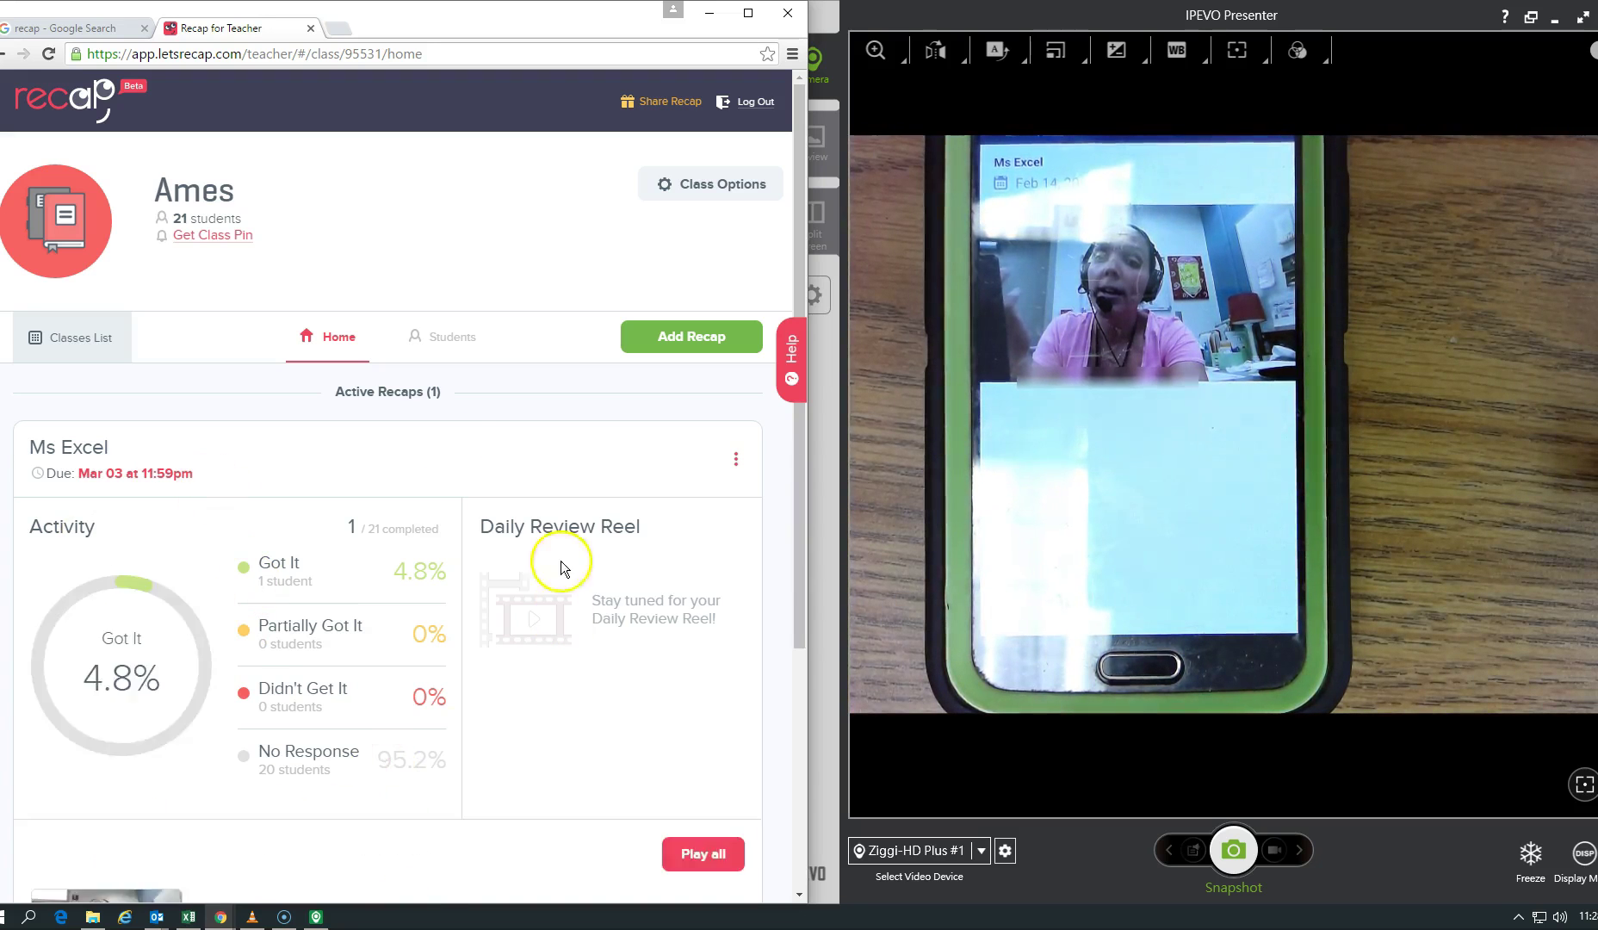
{"action": "left_click", "coordinate": [748, 13]}
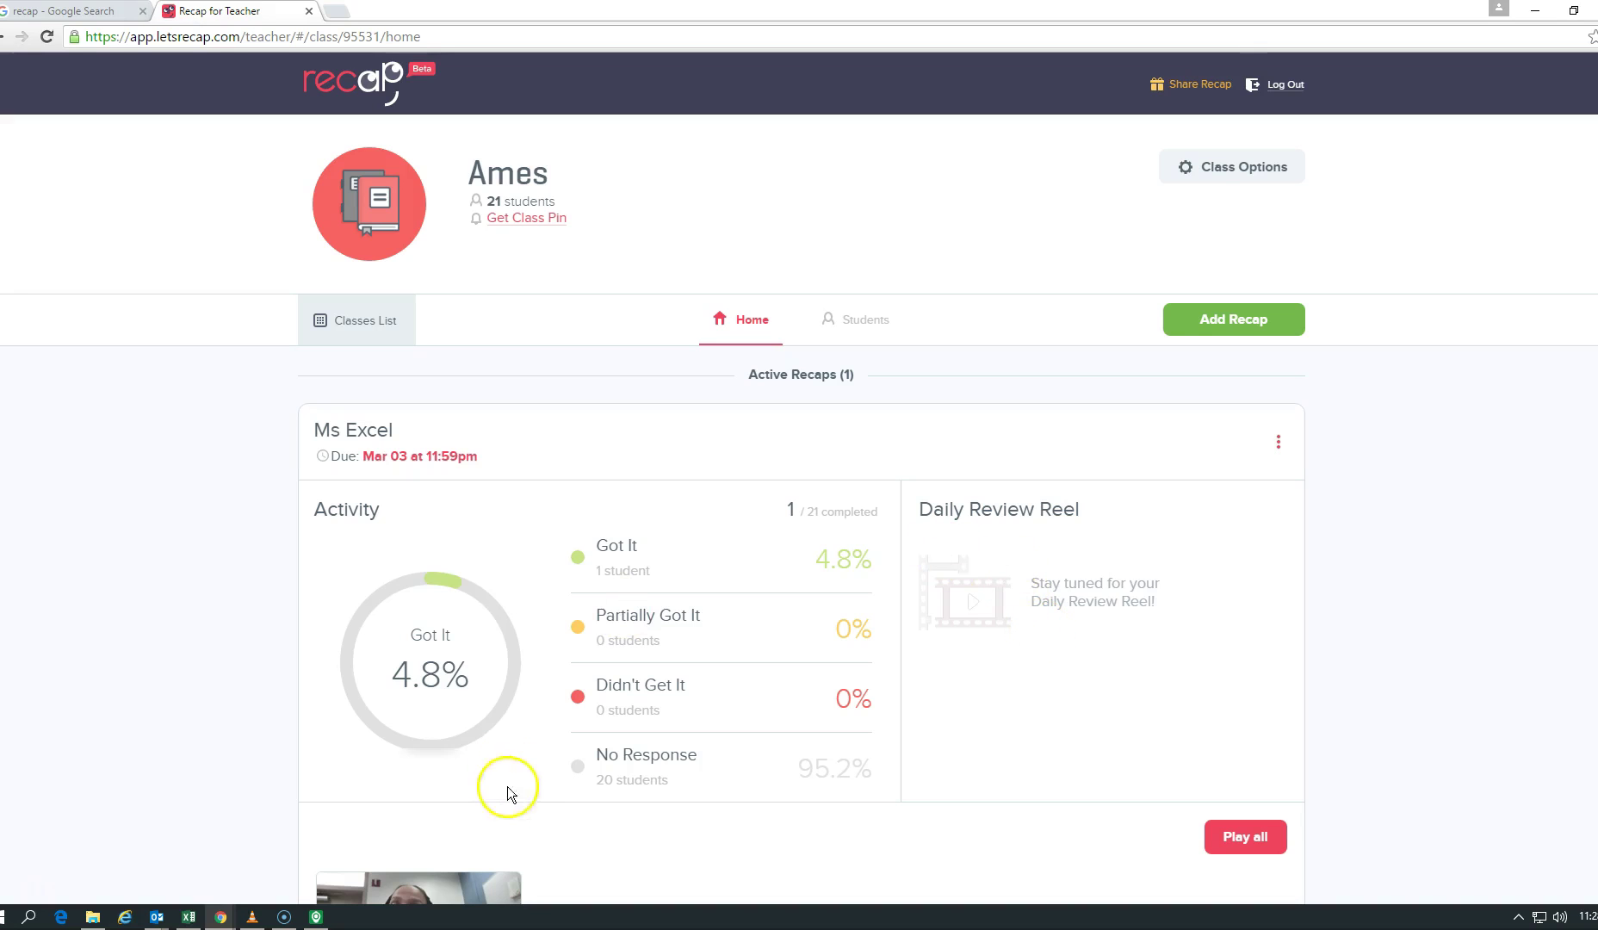
Step: Scroll down to the student's video response thumbnail under Play all
{"action": "scroll", "coordinate": [507, 787], "scroll_direction": "down", "scroll_amount": 3}
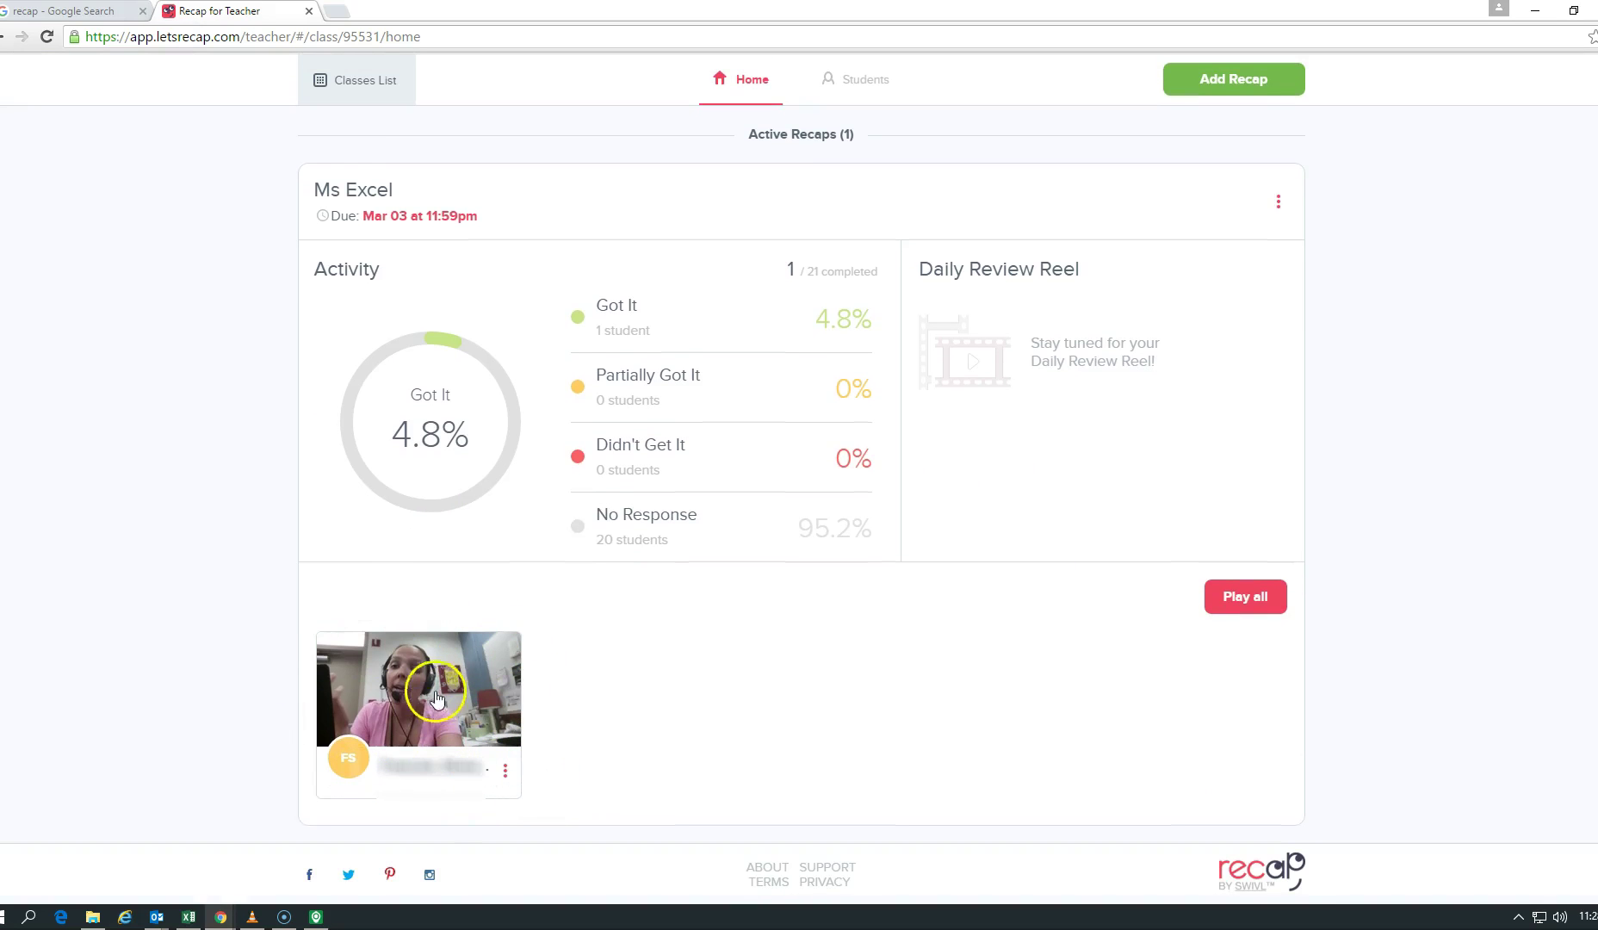